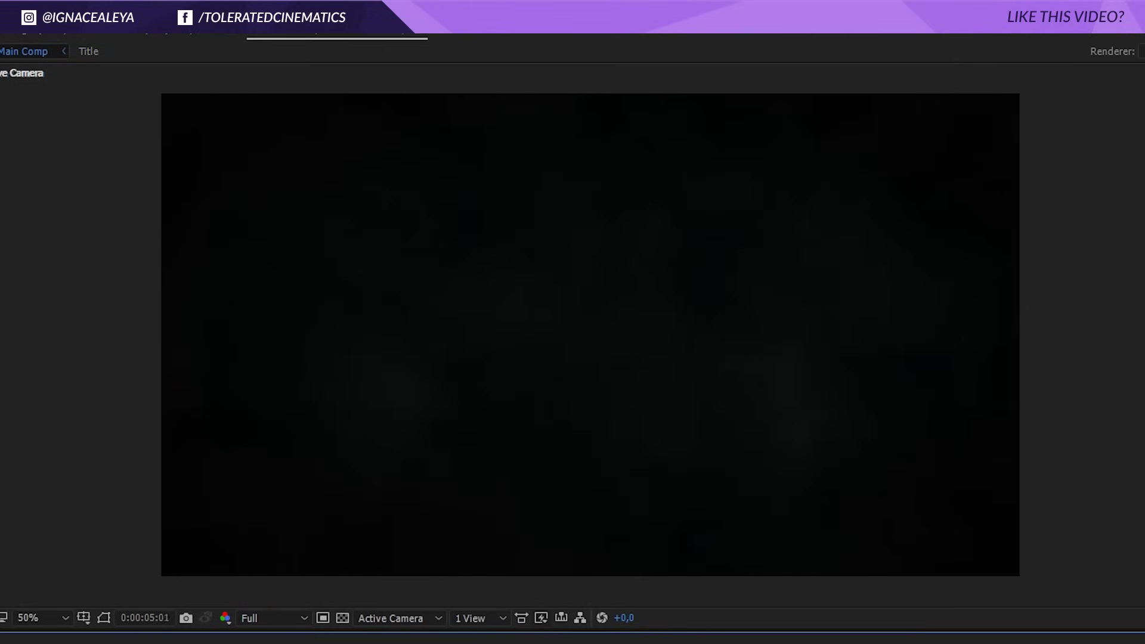
Stop the RAM preview playing in Main Comp.
key(space)
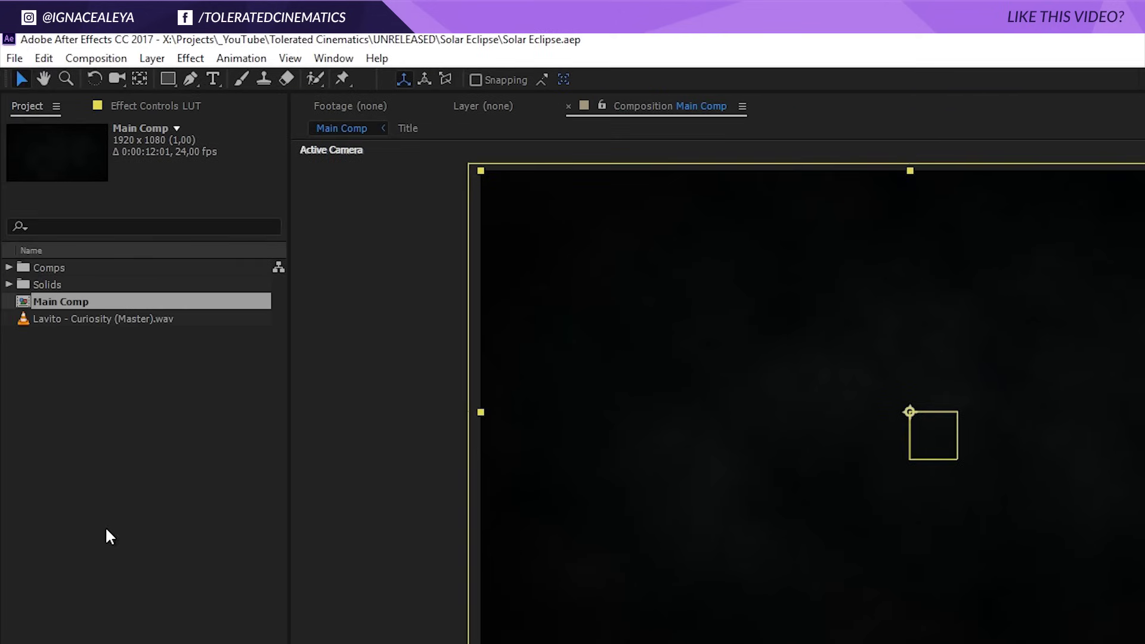
Create a new 1920×1080 composition named 'Atmospheric Background' by setting height to 1080.
click(96, 57)
click(109, 76)
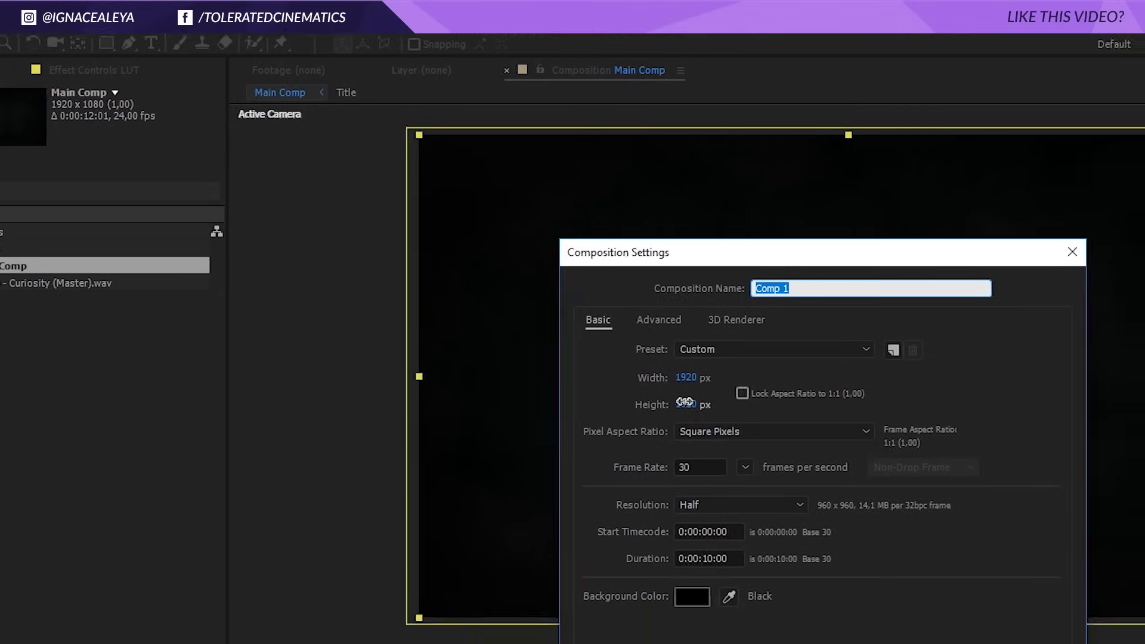
click(685, 402)
text(1080)
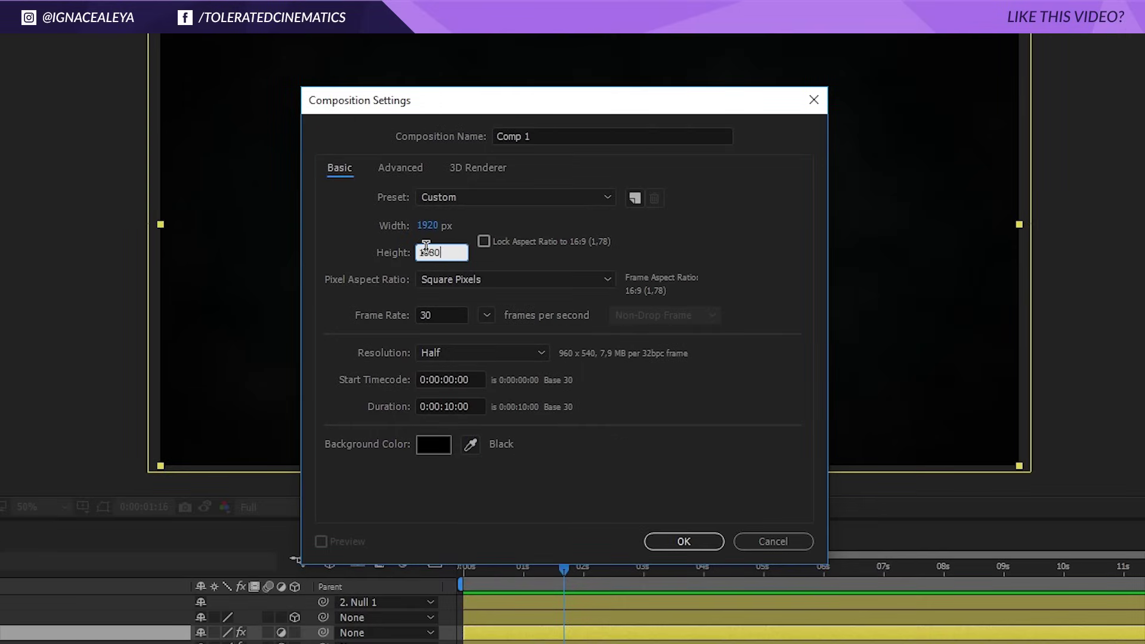
click(563, 134)
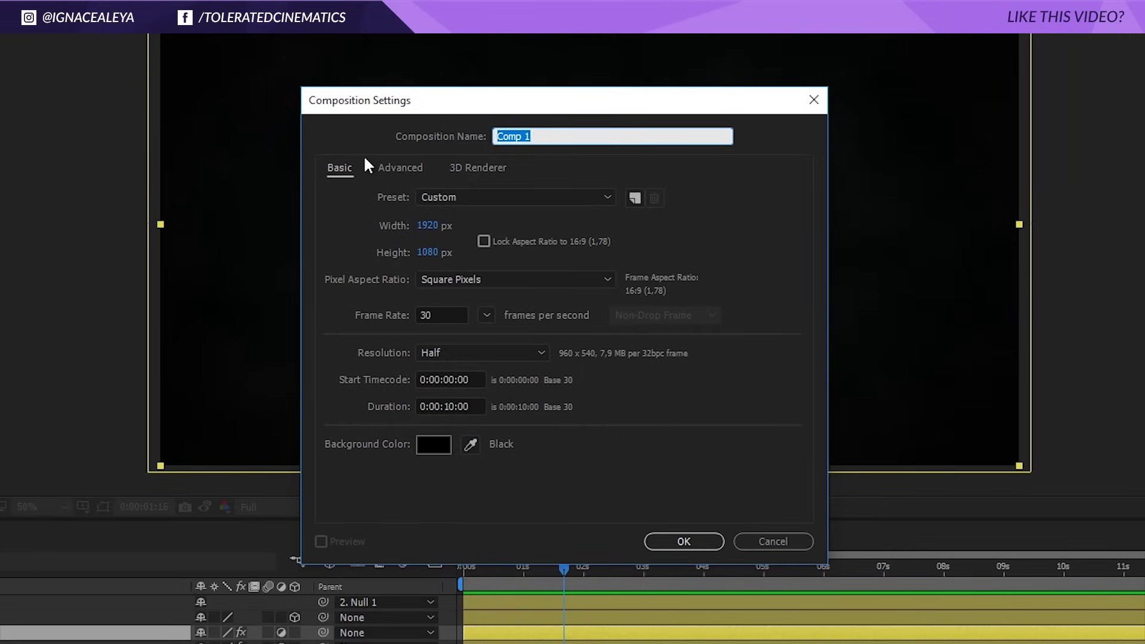
text(Atmospheric Background)
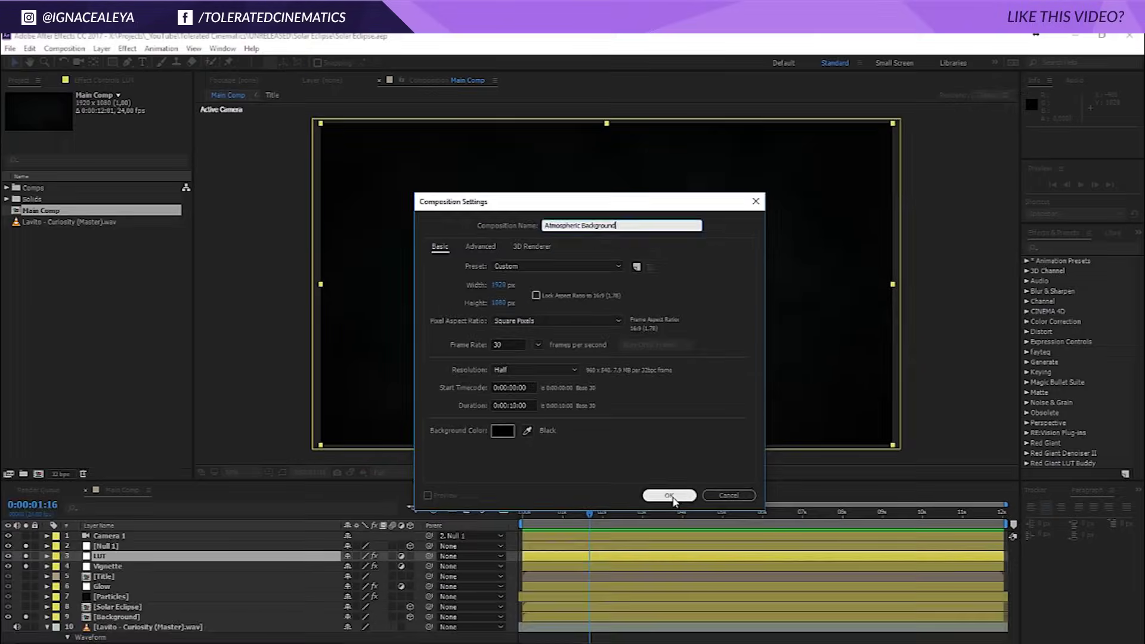
click(686, 541)
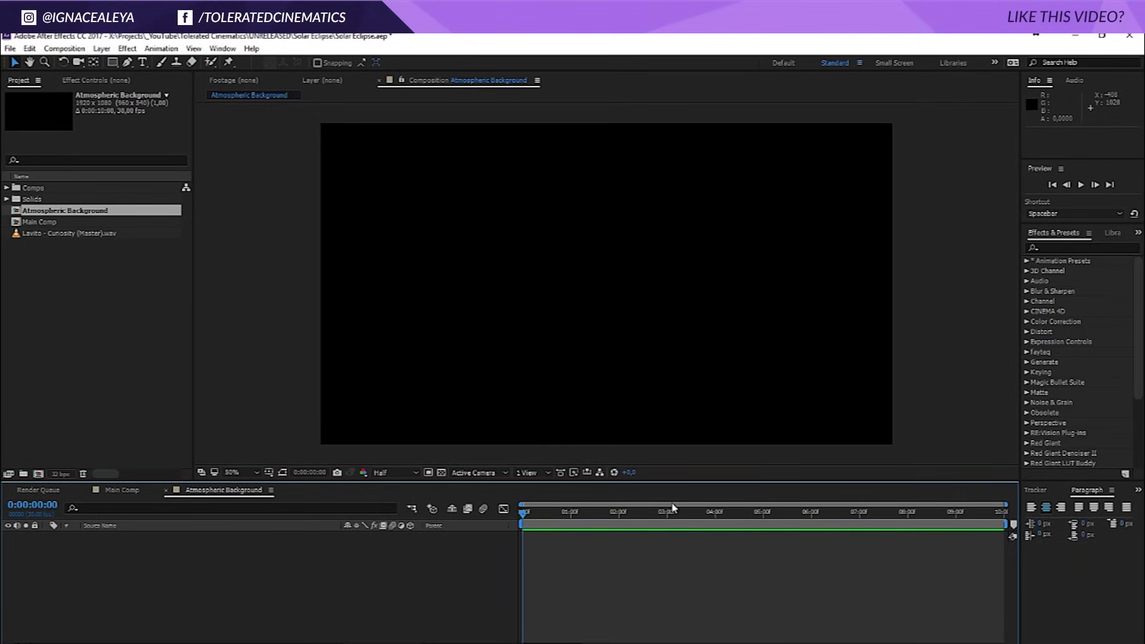
Add a new solid layer named 'BG' to the composition.
right_click(466, 564)
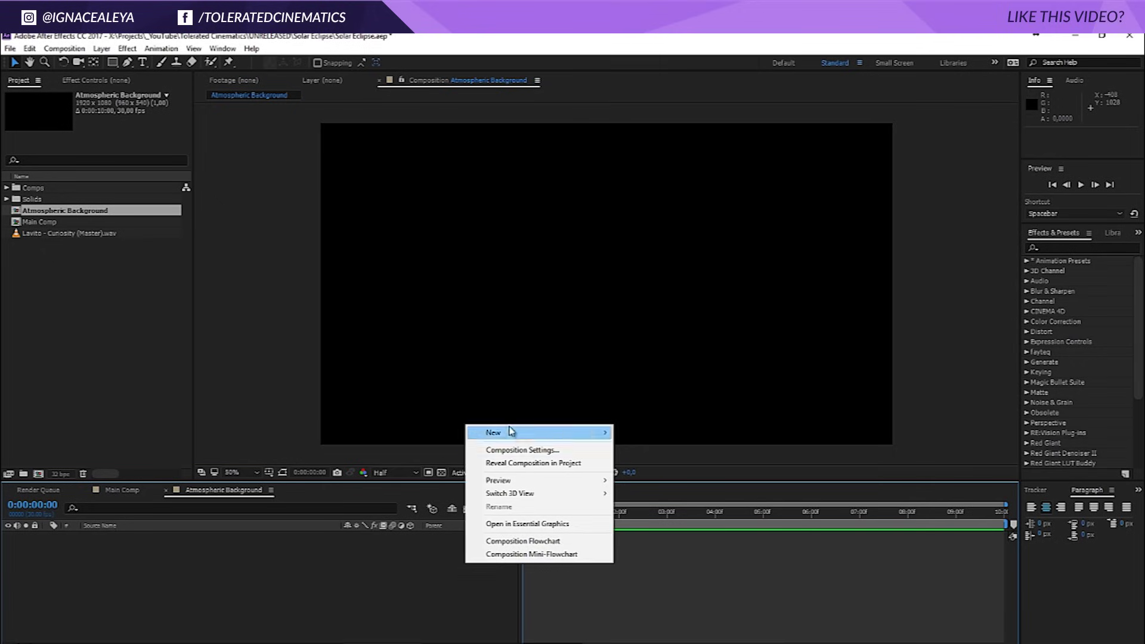
mouse_move(510, 433)
click(385, 464)
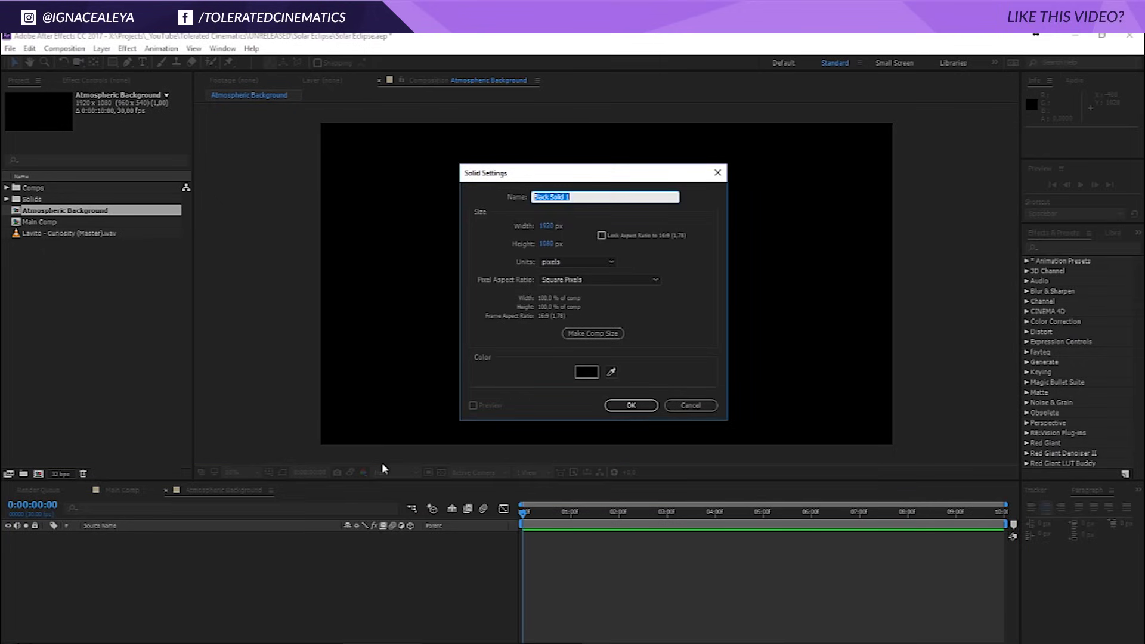
key(BackSpace)
text(BG)
click(623, 408)
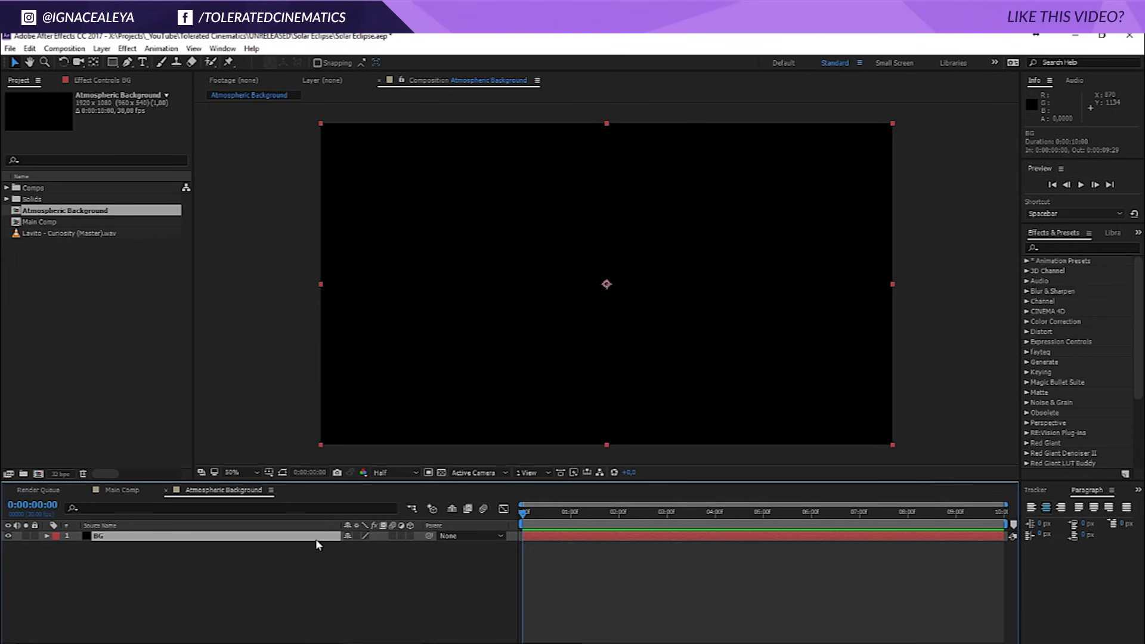
Split the BG layer in two and rename the top copy 'Fractal Noise 01'.
click(29, 48)
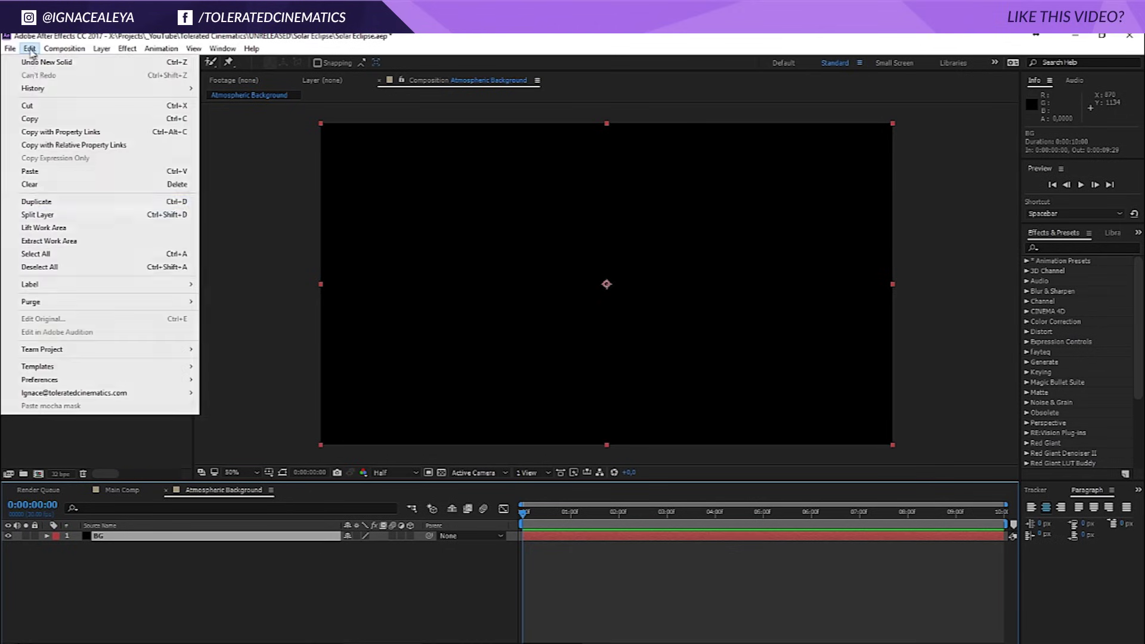
click(71, 214)
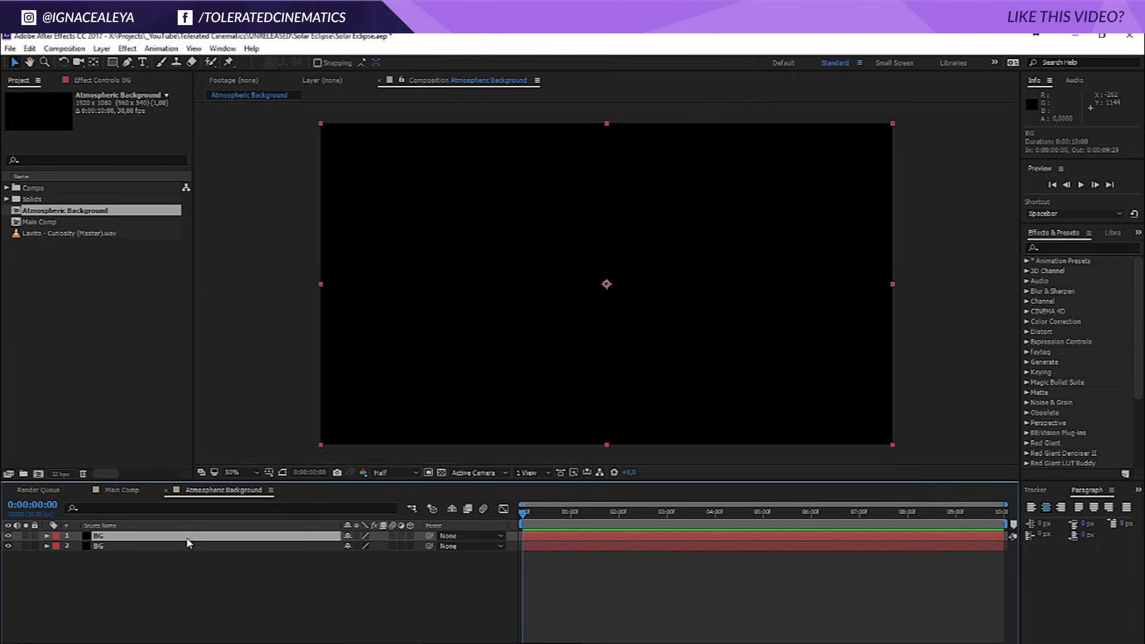
key(Return)
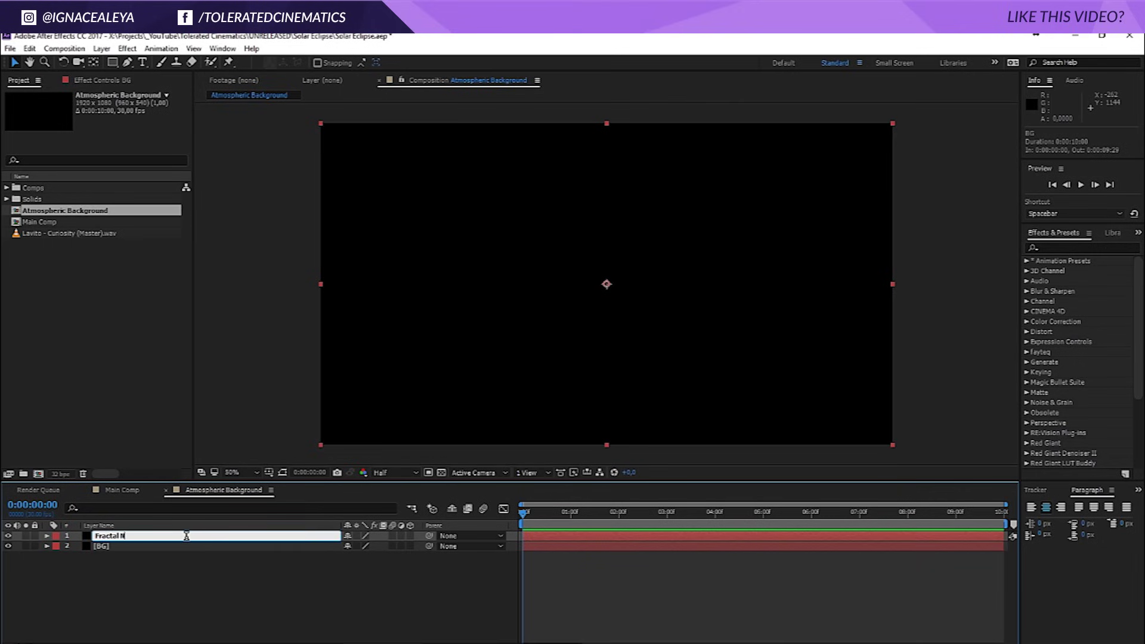
text(Fractal Noise 01)
key(Return)
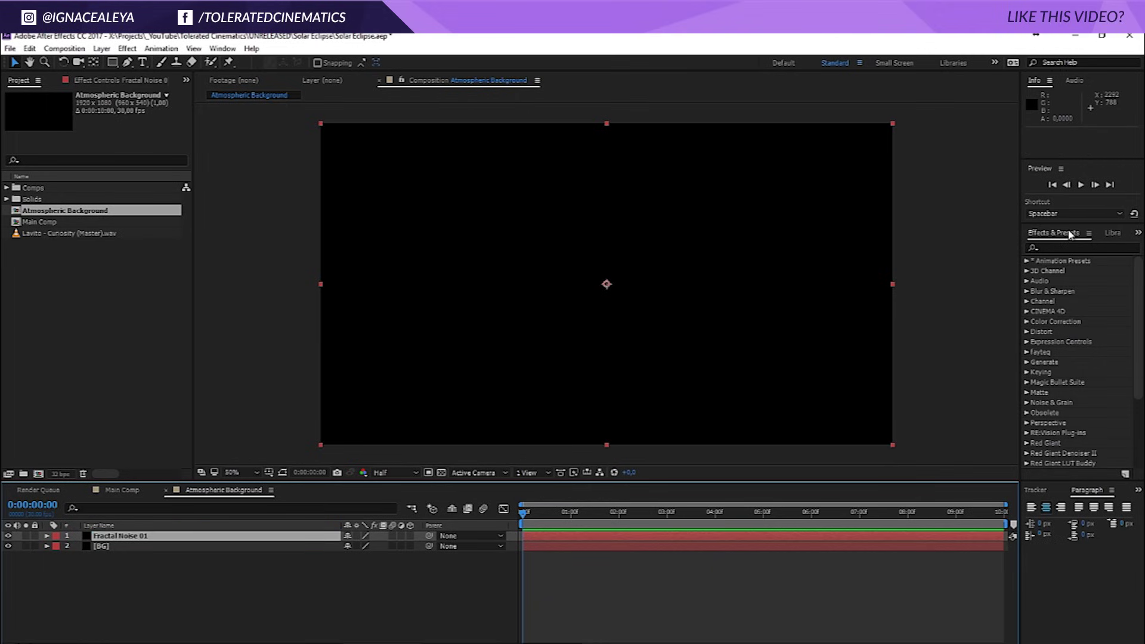
Search effects for 'fracta' and apply Fractal Noise to the Fractal Noise 01 layer.
click(1060, 247)
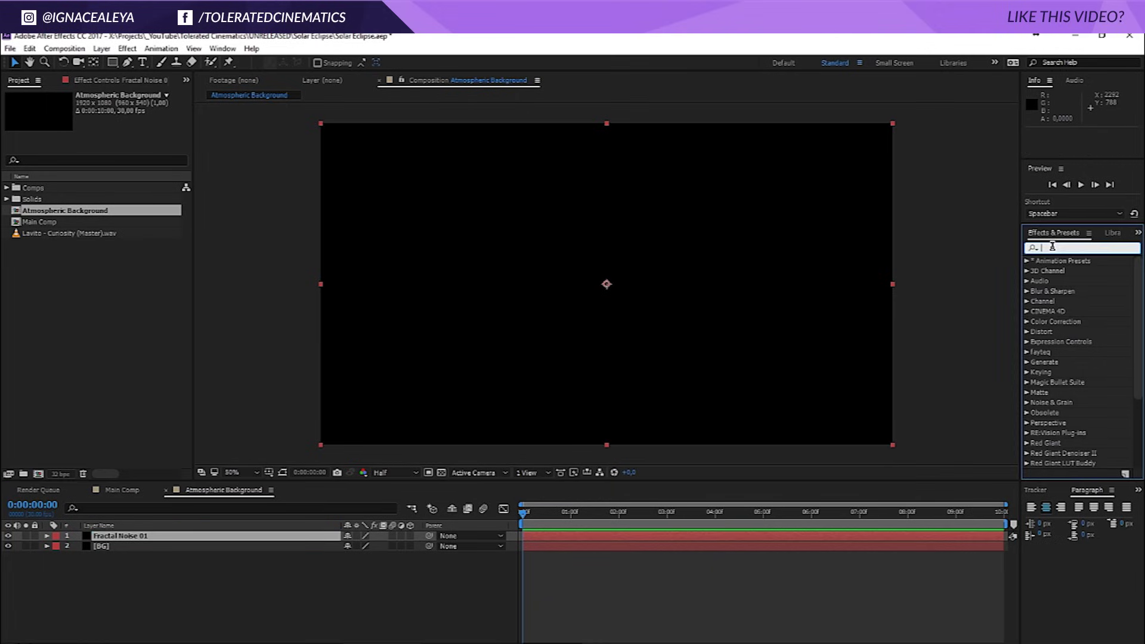
text(fracta)
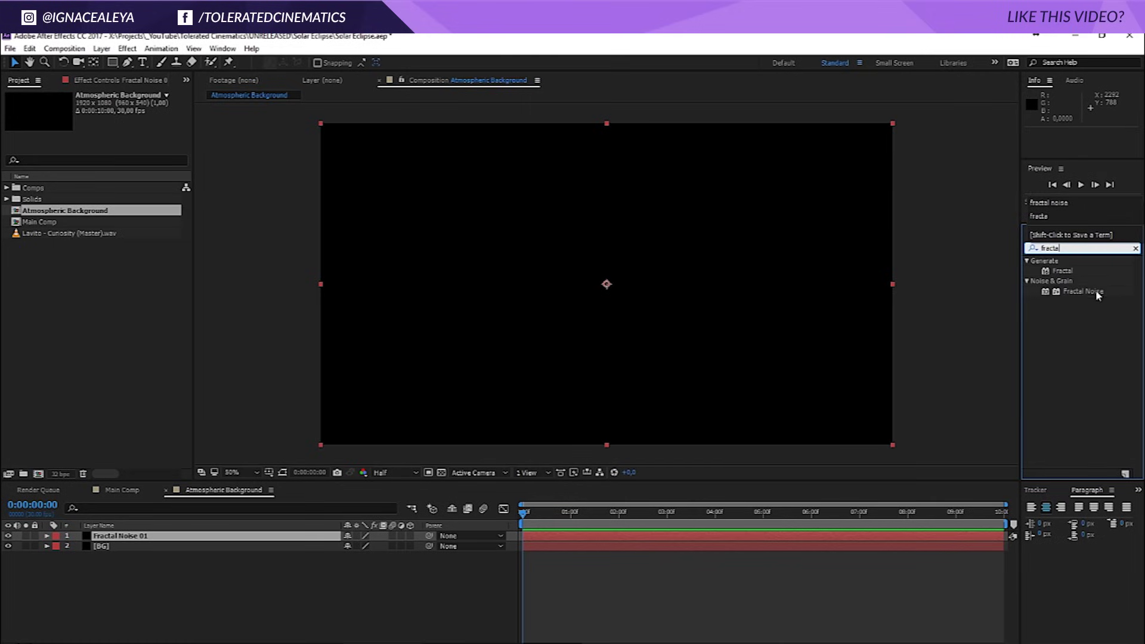
drag(1097, 295, 604, 538)
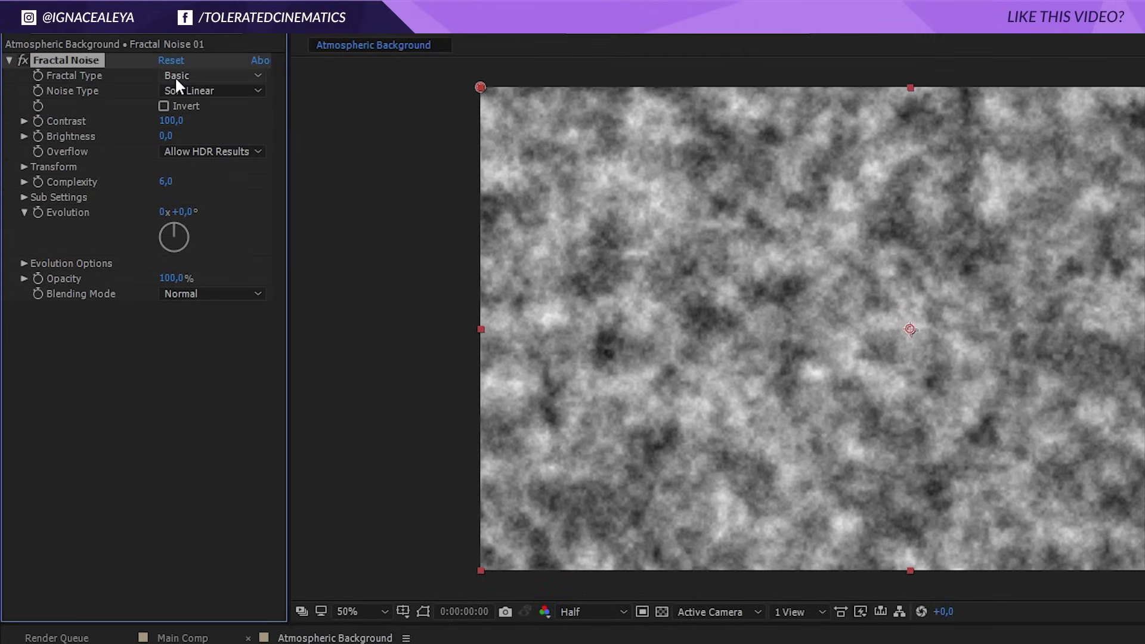
Set Fractal Noise contrast to 84 and non-uniform scale to 398 wide by 238 high.
mouse_move(169, 121)
mouse_down()
mouse_move(146, 125)
mouse_move(195, 131)
mouse_move(172, 137)
mouse_up()
click(23, 167)
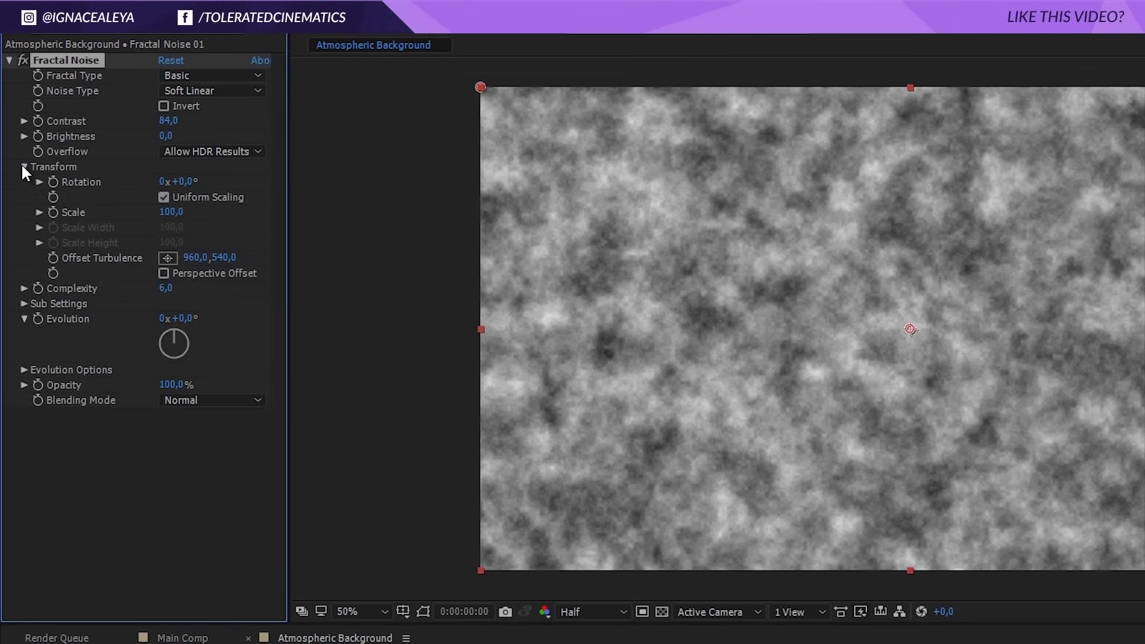
click(39, 212)
drag(171, 211, 278, 204)
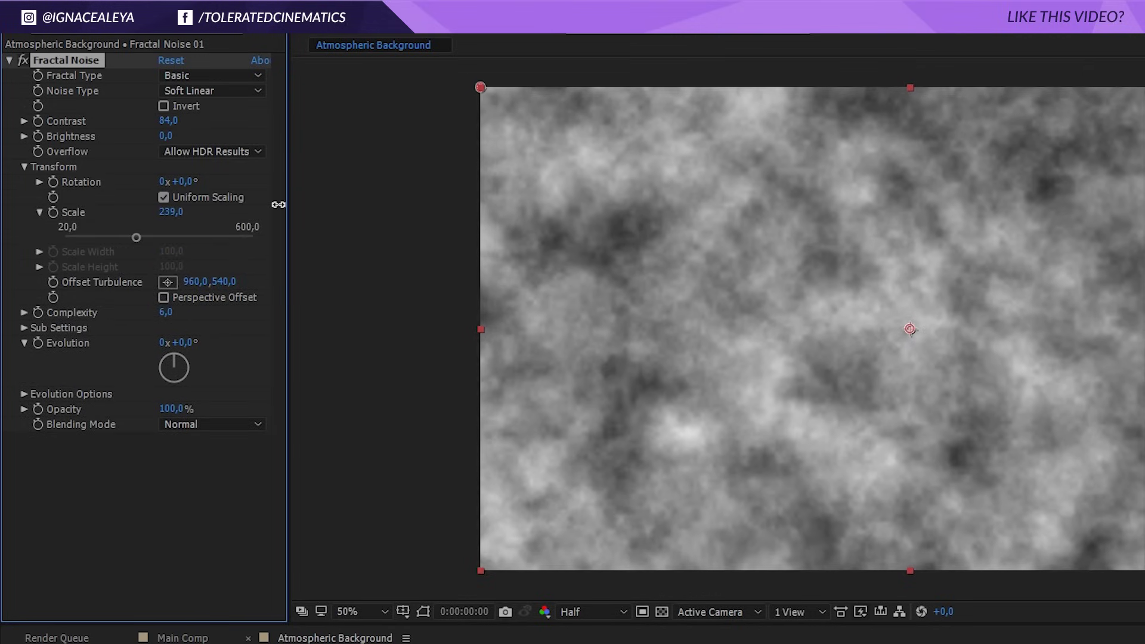
click(163, 197)
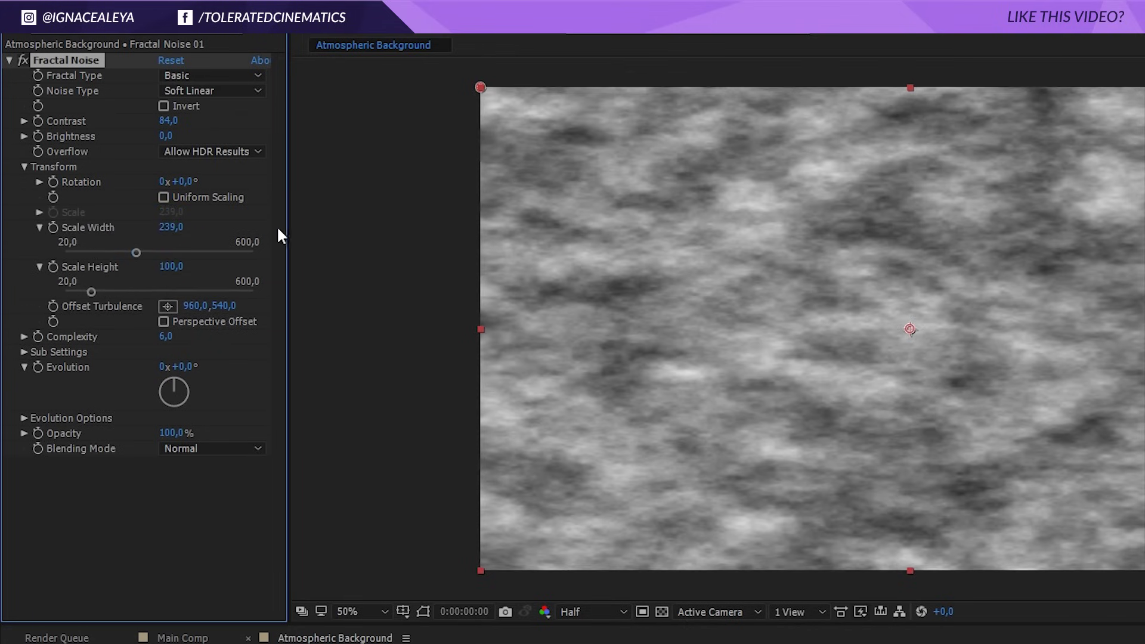
drag(171, 267, 278, 267)
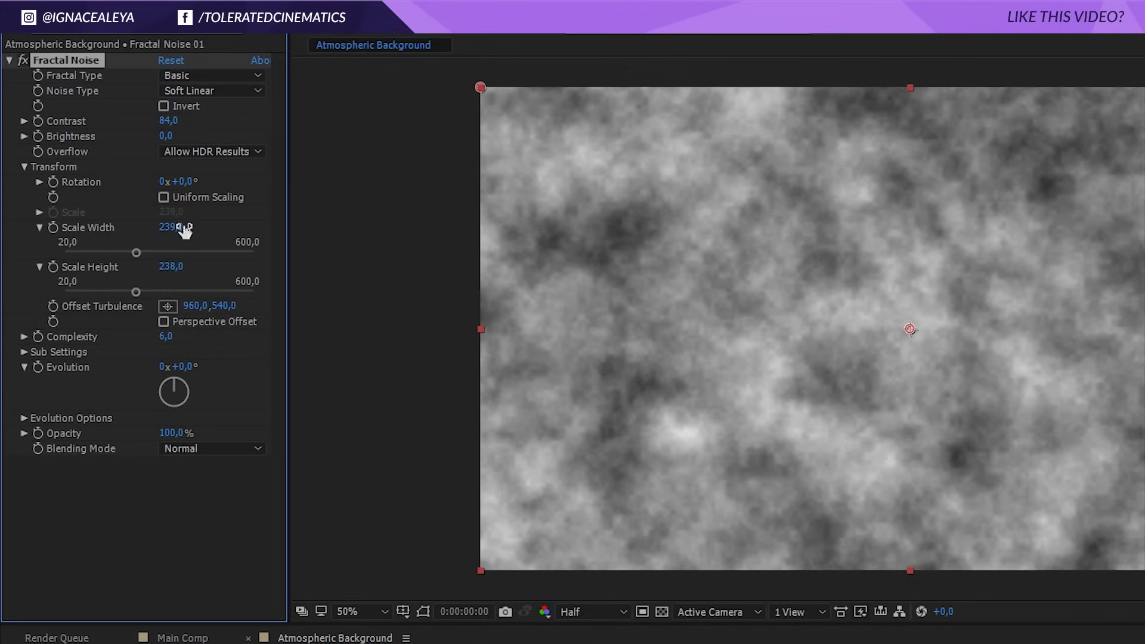
drag(182, 227, 325, 238)
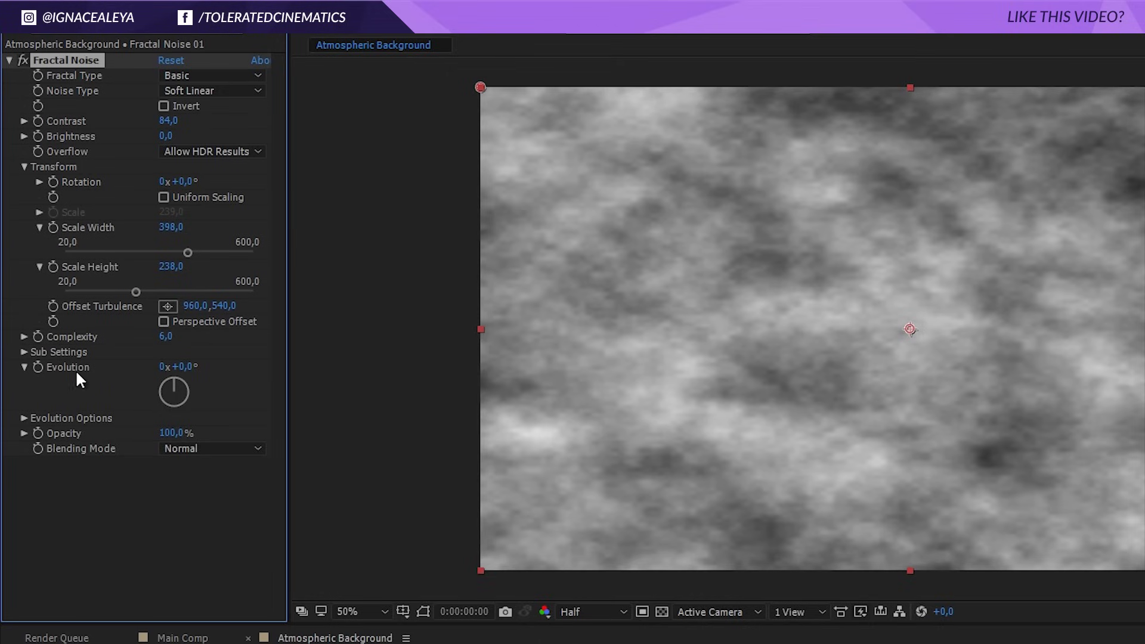
drag(187, 371, 597, 374)
Undo the Evolution tweak, drive Evolution with the expression time*75, and preview it.
key(ctrl+z)
click(38, 367)
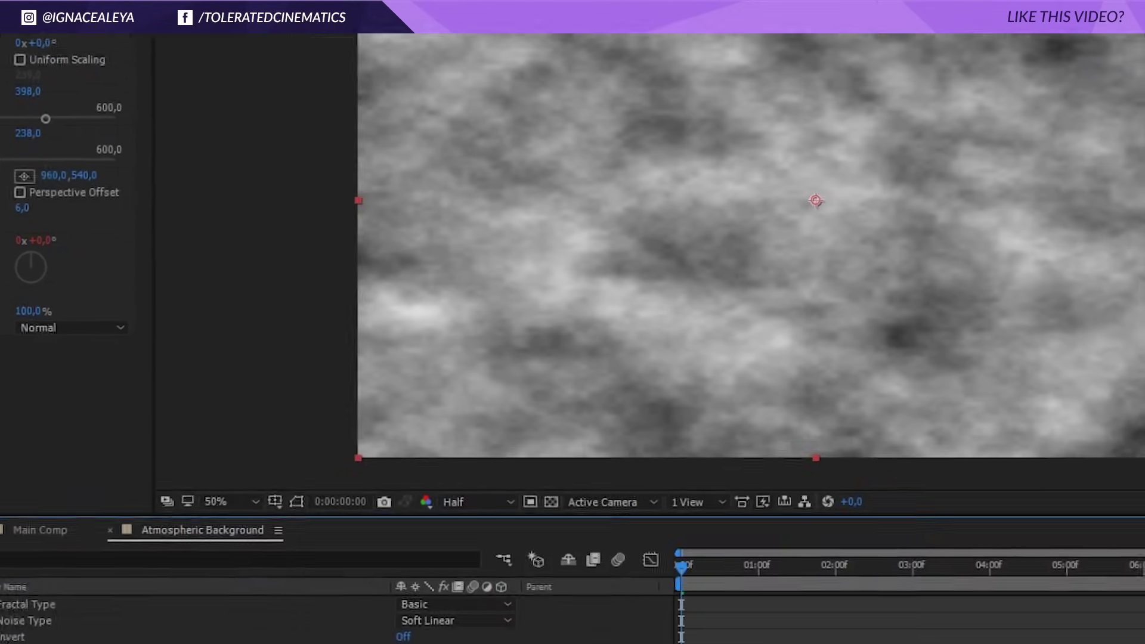
text(time*75)
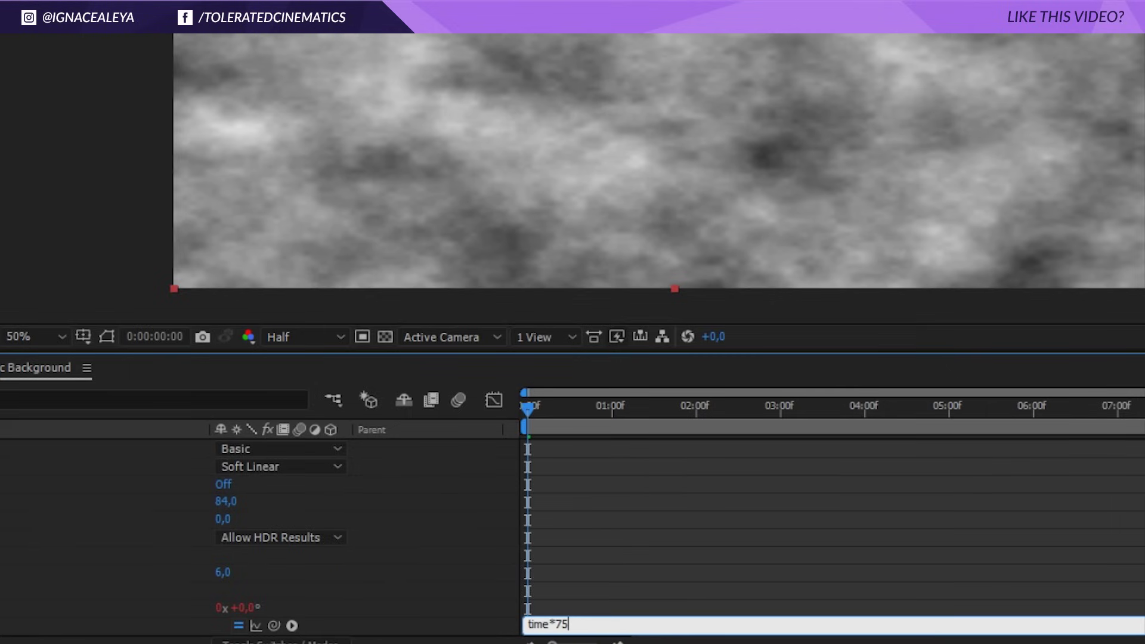
click(654, 524)
key(space)
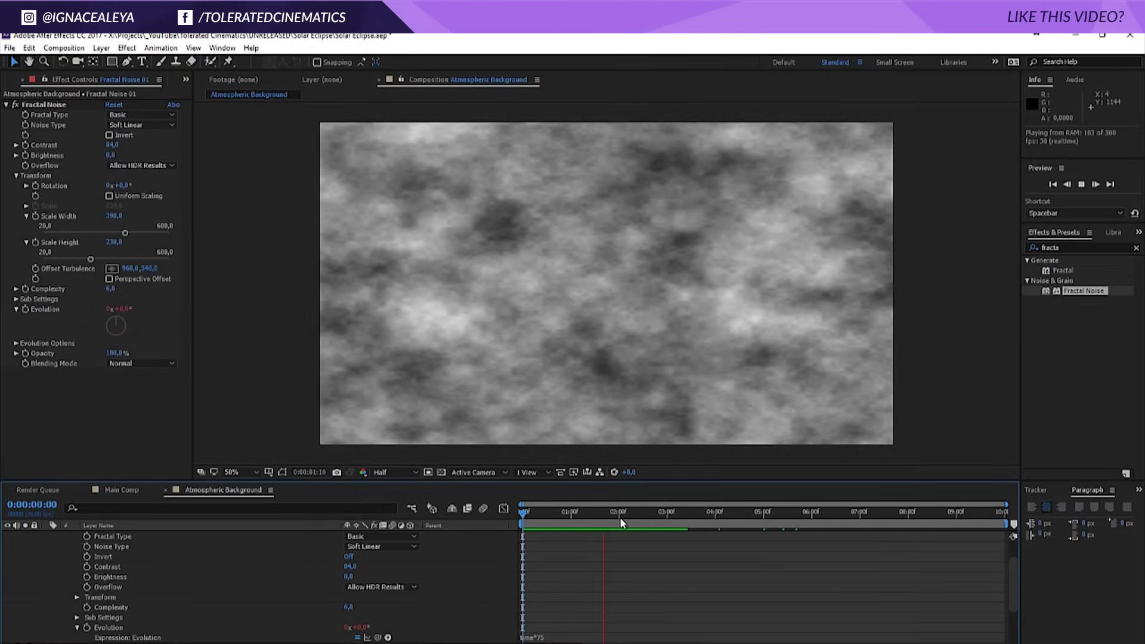
key(space)
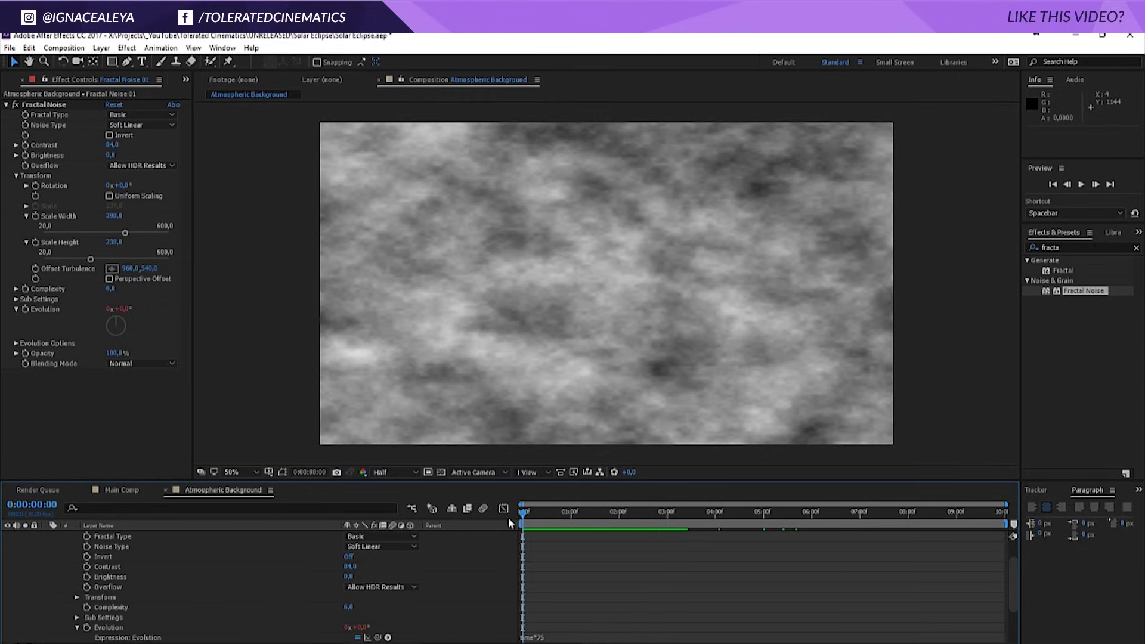
scroll(253, 575, up, 1)
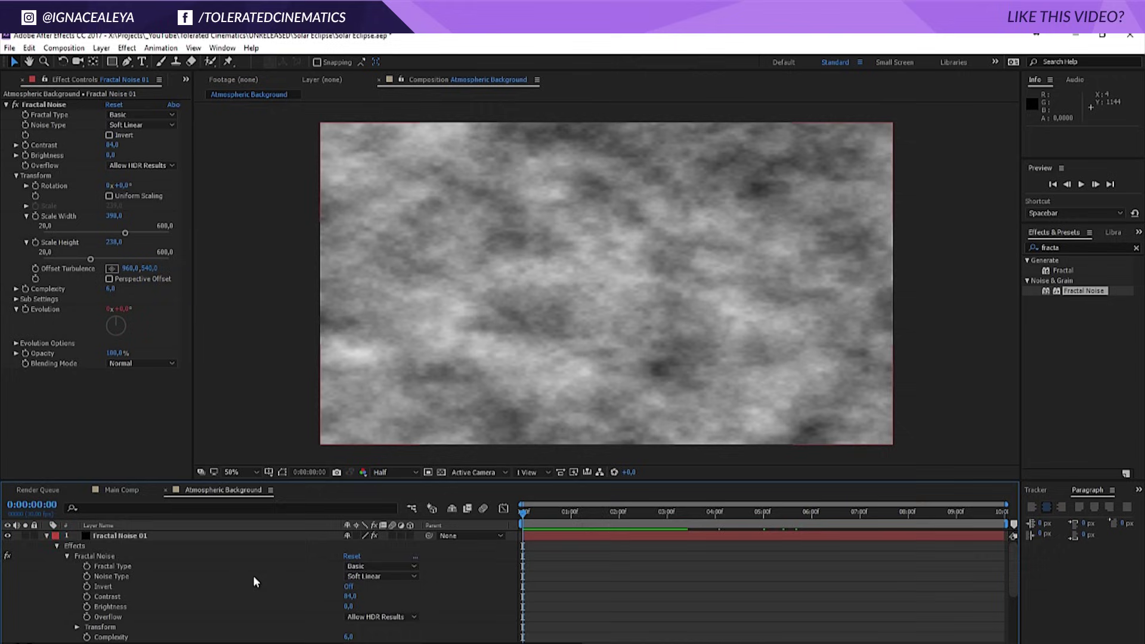
scroll(253, 575, down, 1)
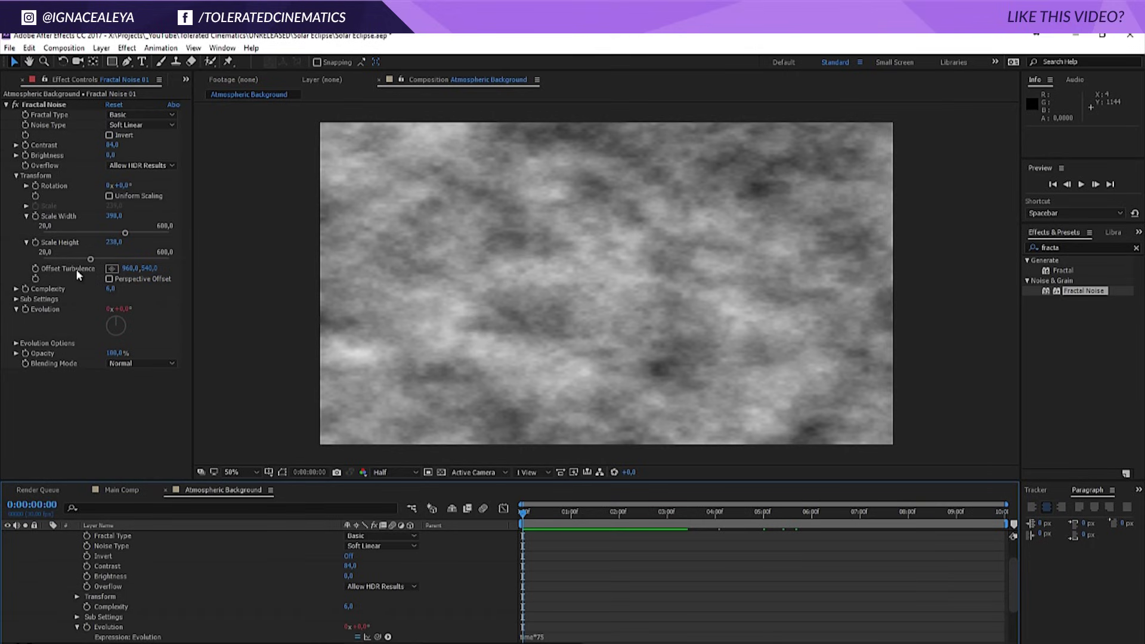
Give Offset Turbulence the expression [value[0]+time*100,value[1]].
alt+click(36, 267)
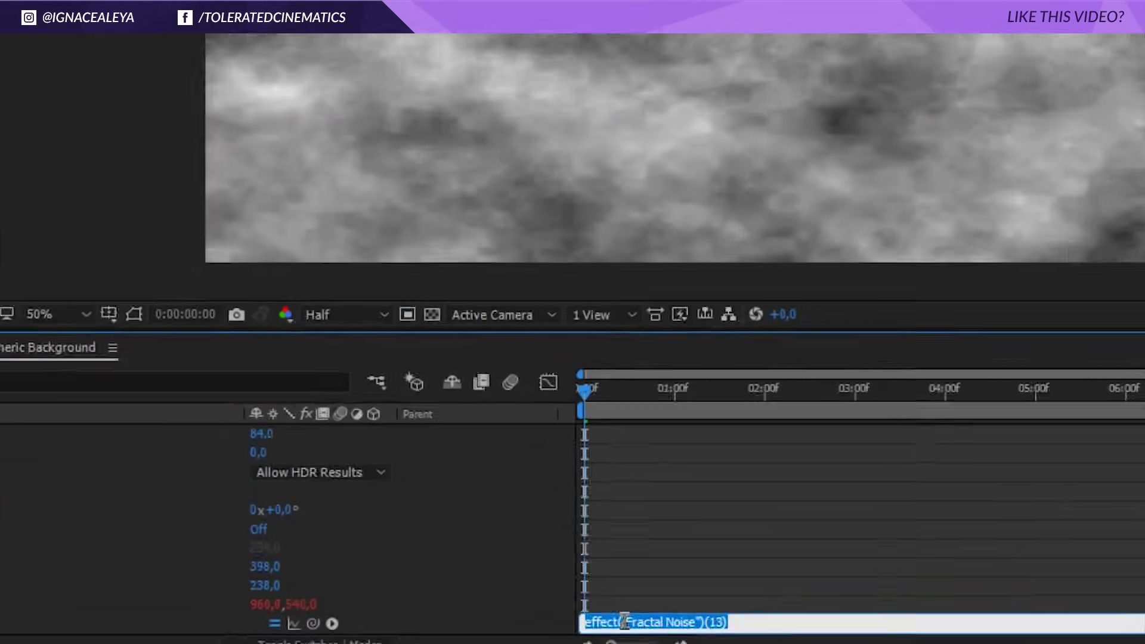
key(BackSpace)
text([value[0],val)
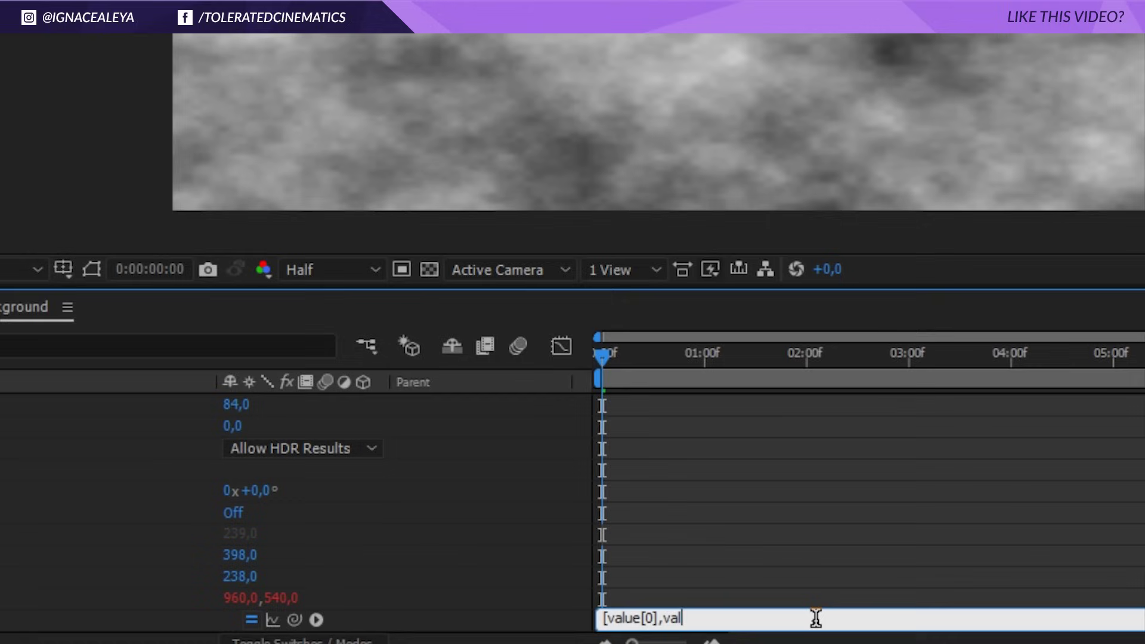
text(ue[1)
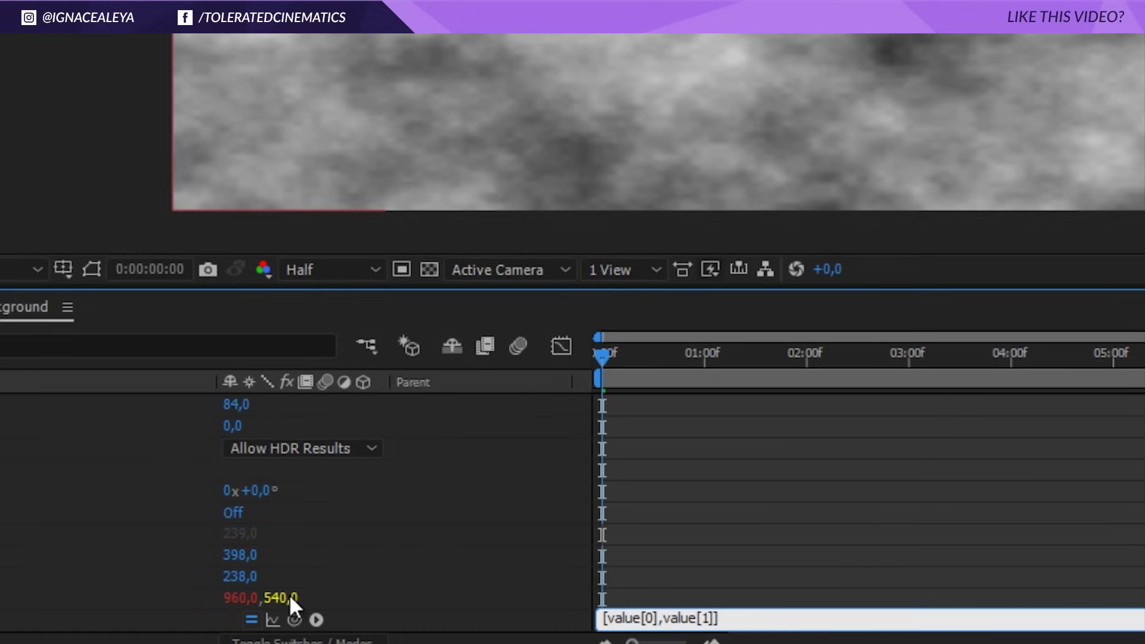
text(+)
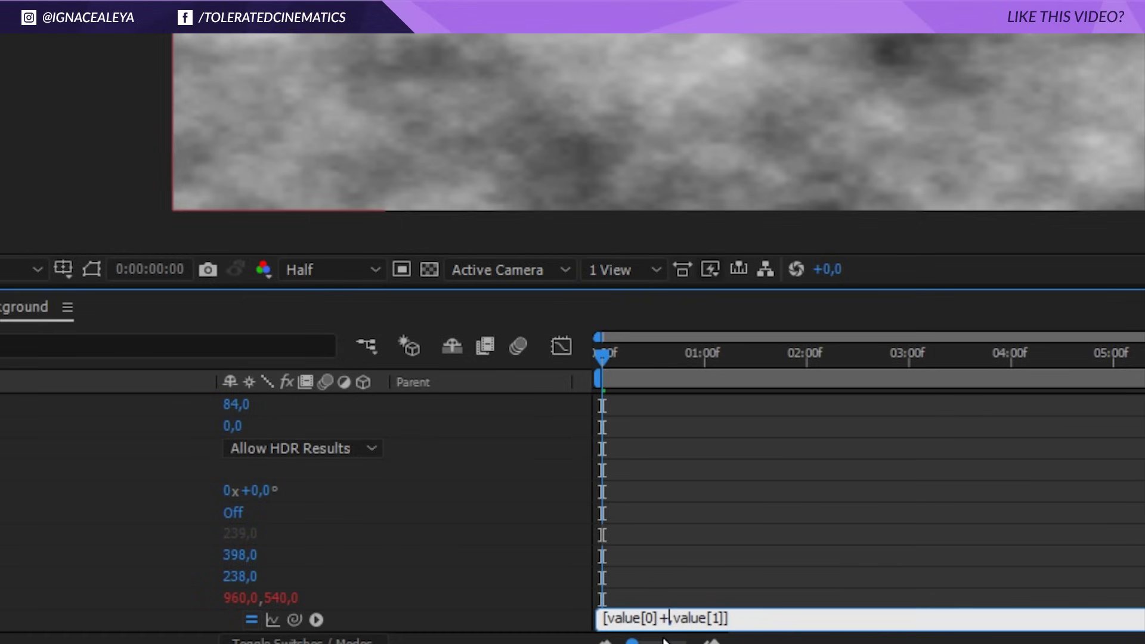
text(time*)
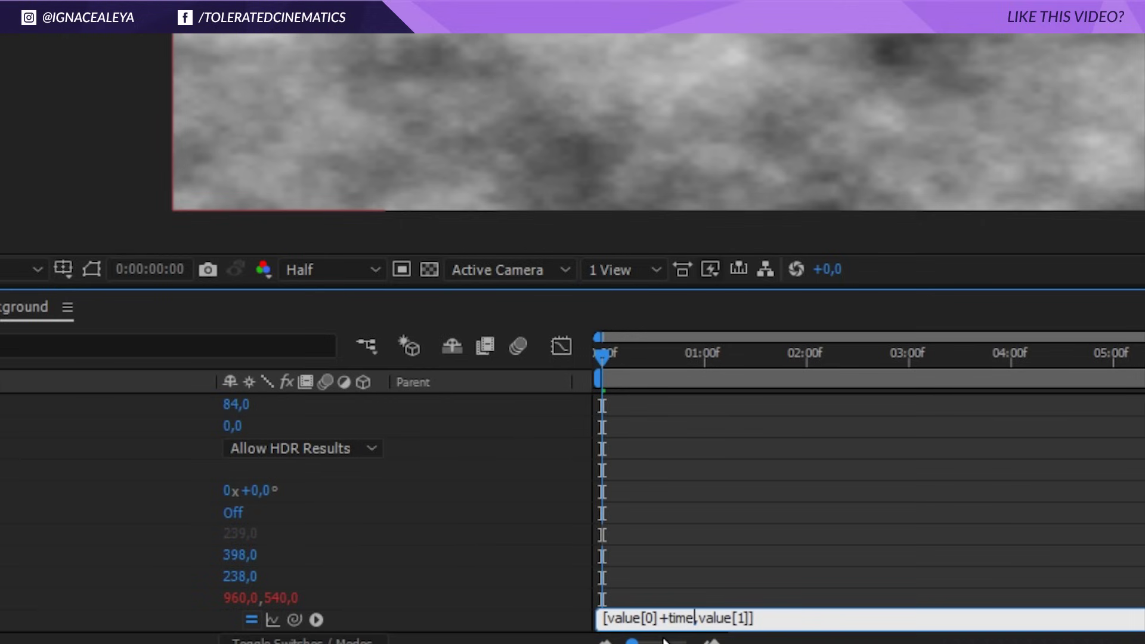
text(100)
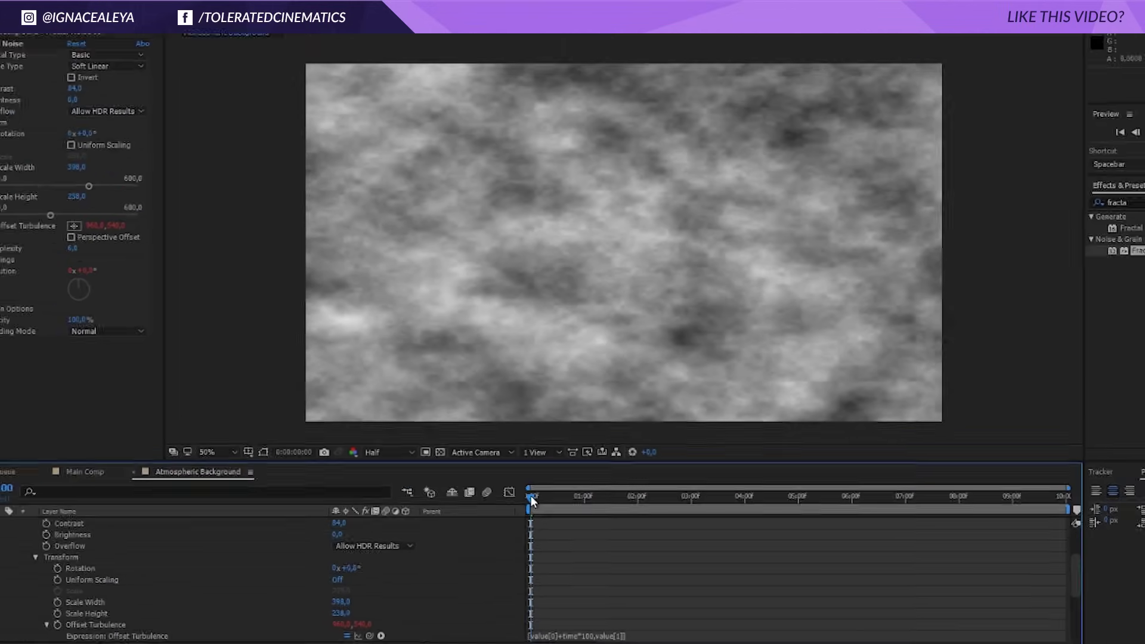
Preview the drifting noise, then try a vertical-offset edit that makes it drift diagonally.
key(Page_Down)
key(space)
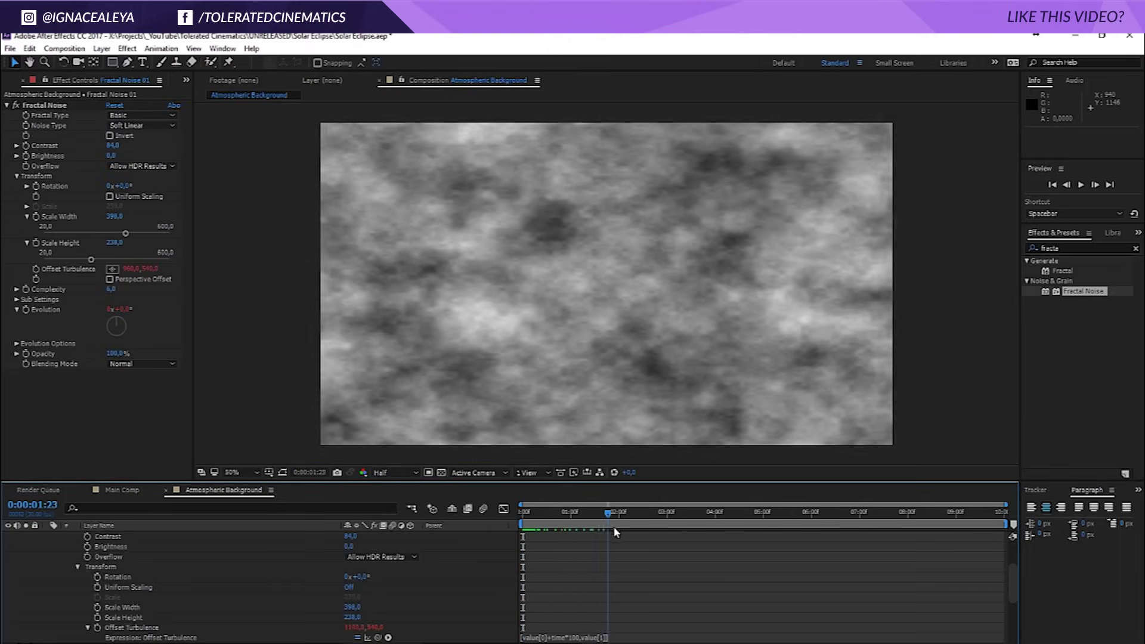
key(space)
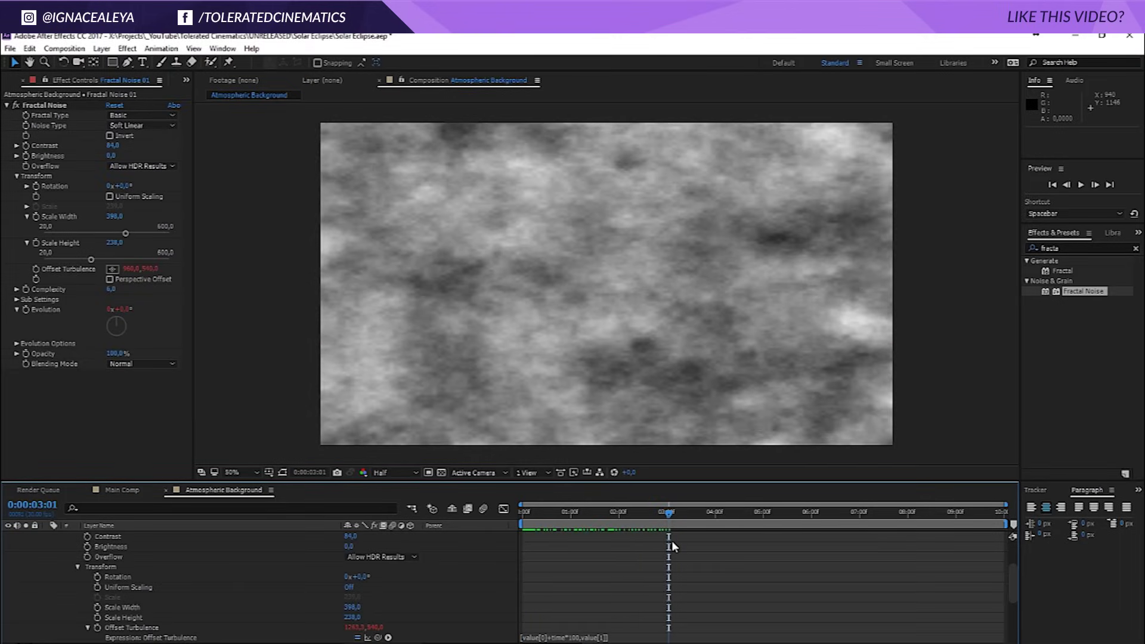
click(606, 637)
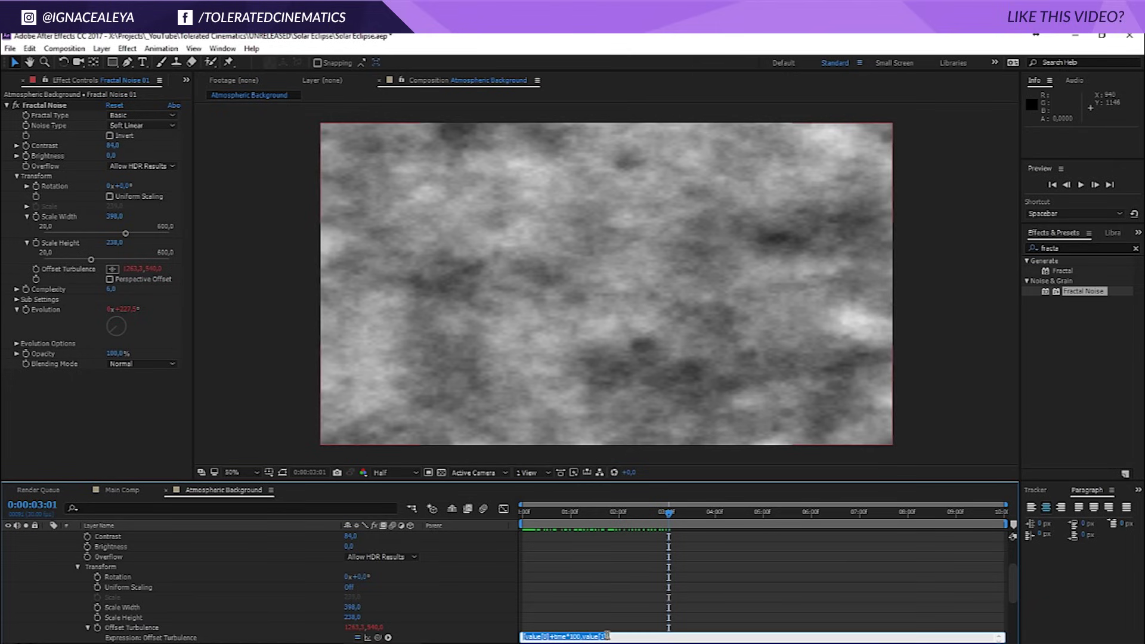
click(606, 637)
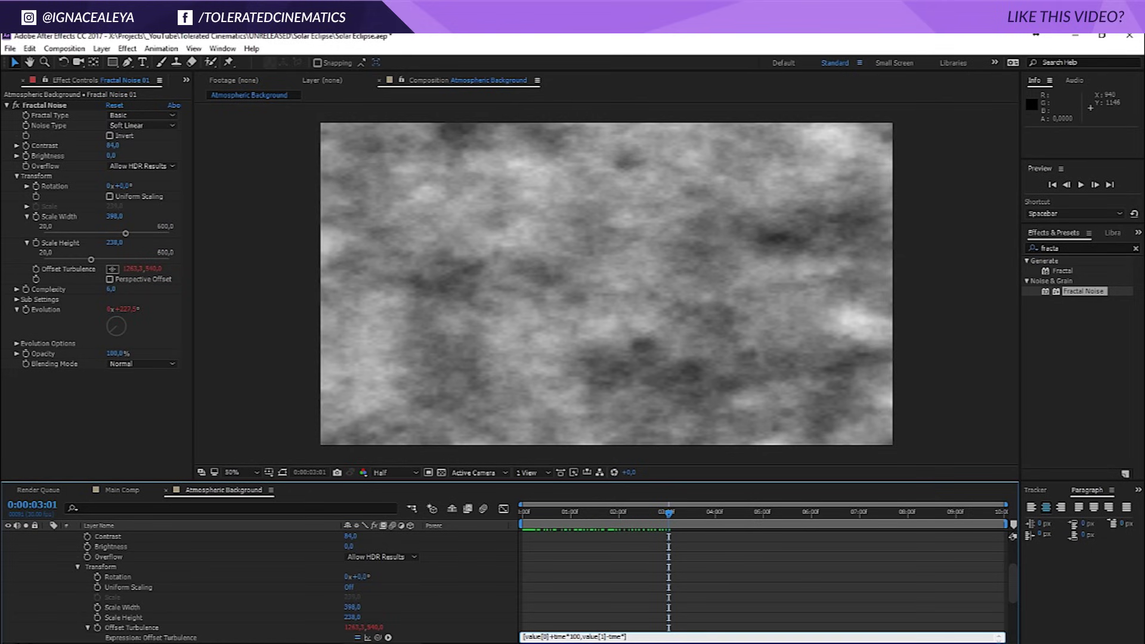
click(693, 451)
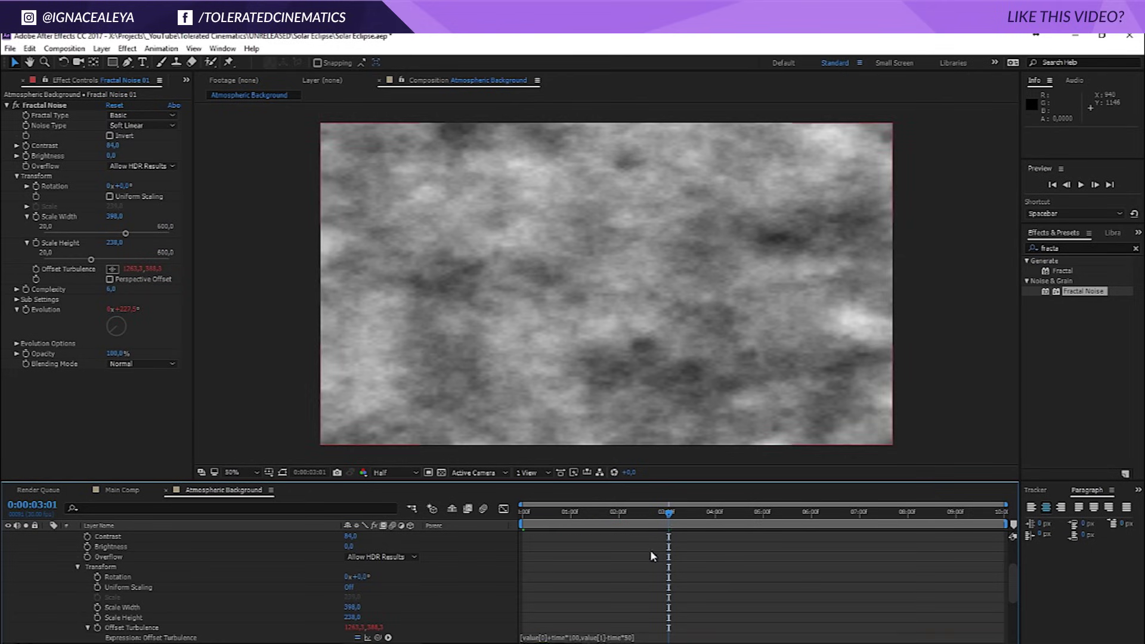
key(space)
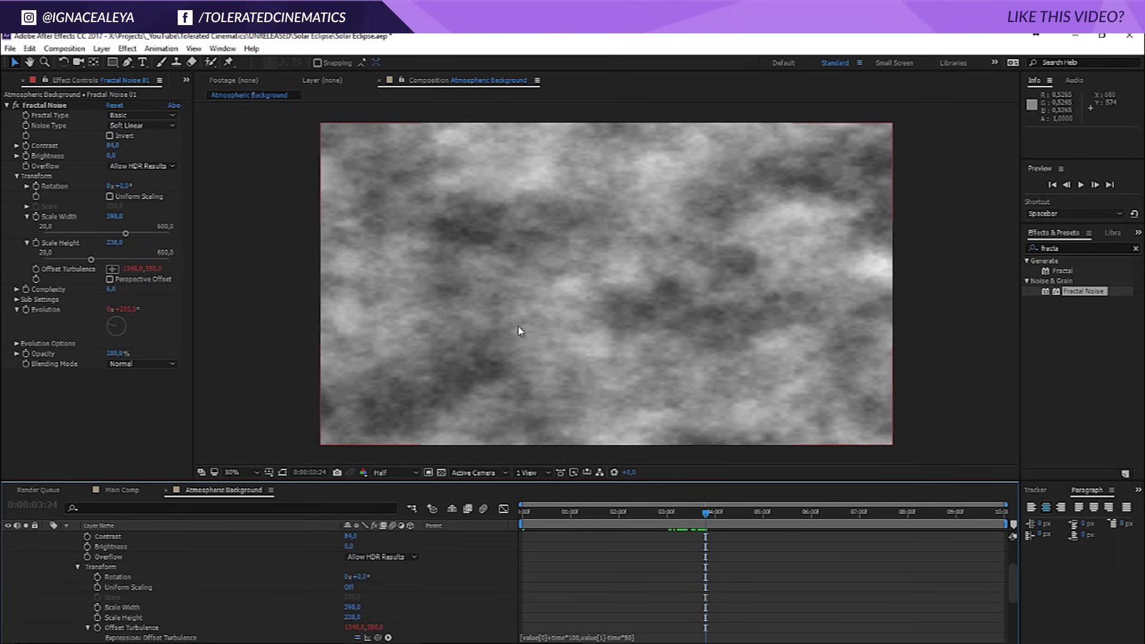
Undo the vertical drift so turbulence moves only horizontally, and preview from near the start.
drag(554, 526, 768, 526)
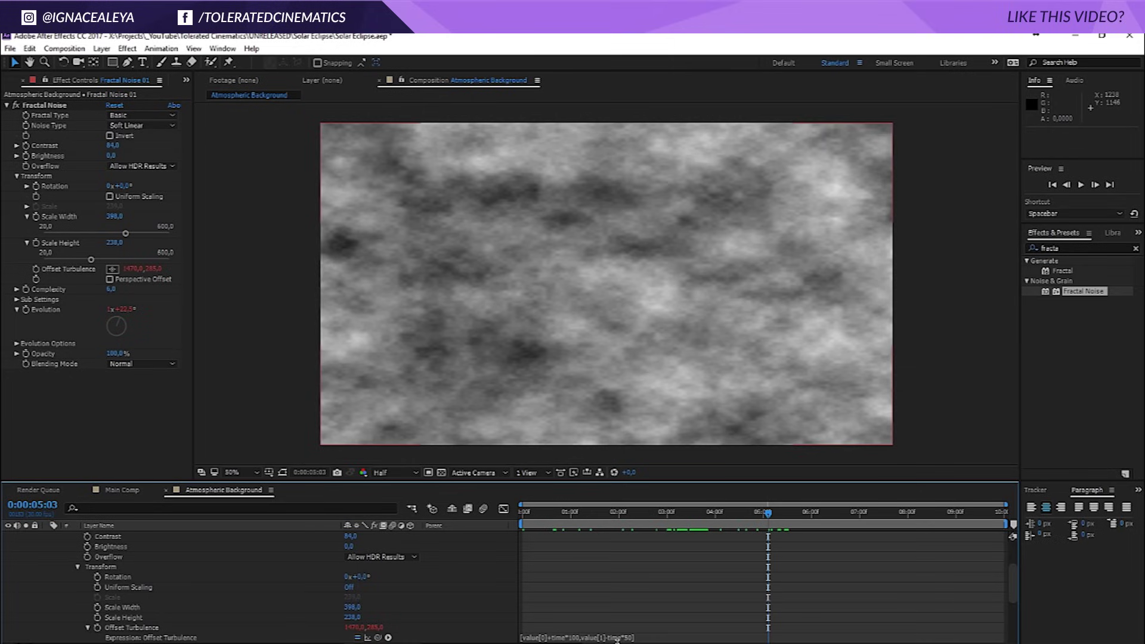
key(ctrl+z)
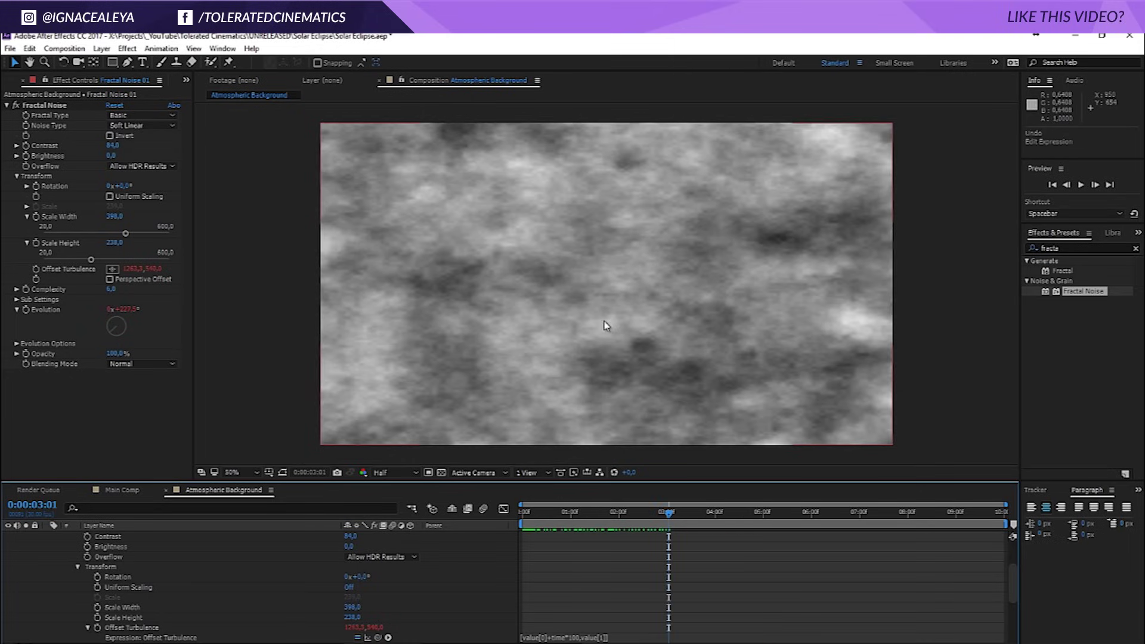
drag(653, 522, 544, 523)
key(space)
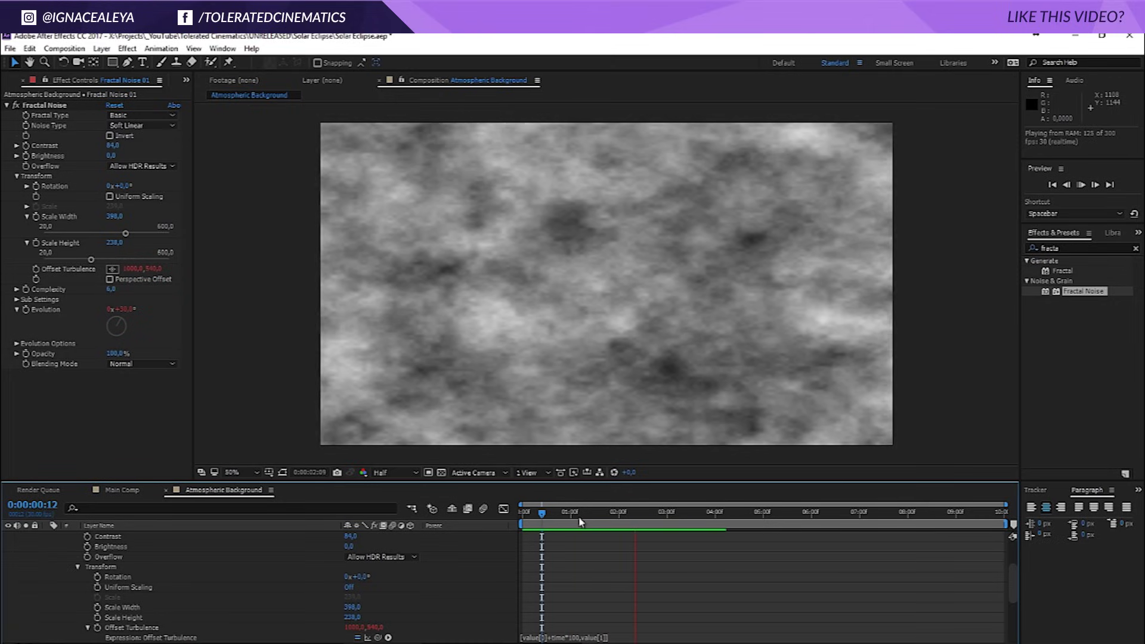
key(space)
scroll(564, 592, down, 3)
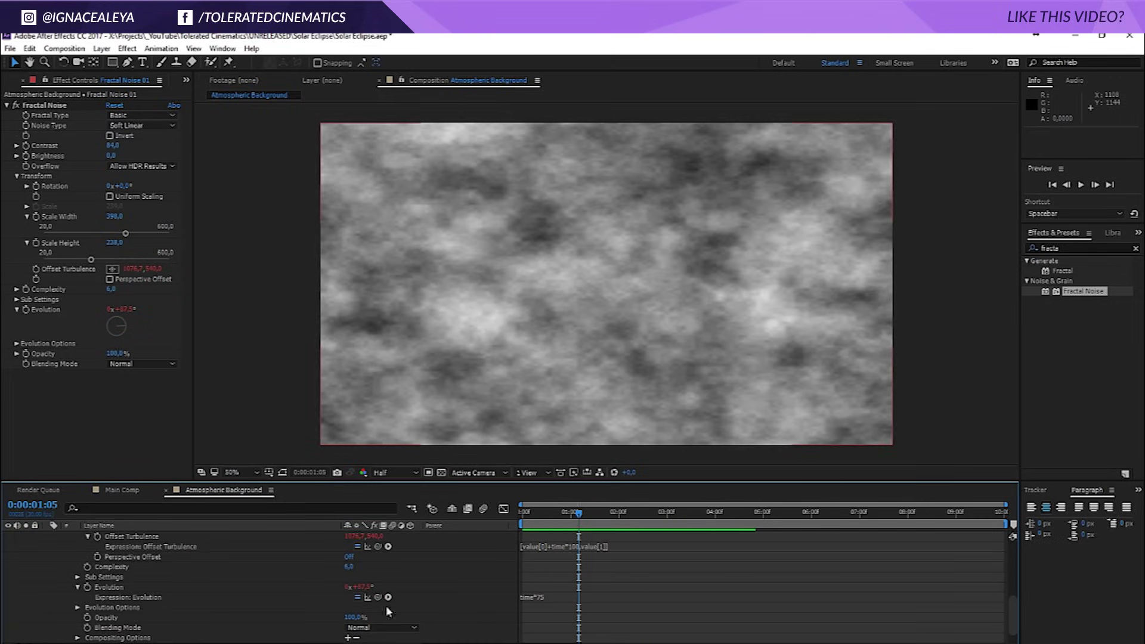
Change the Evolution expression to time*150 and preview the faster-evolving smoke.
click(532, 597)
text(time*150)
click(561, 574)
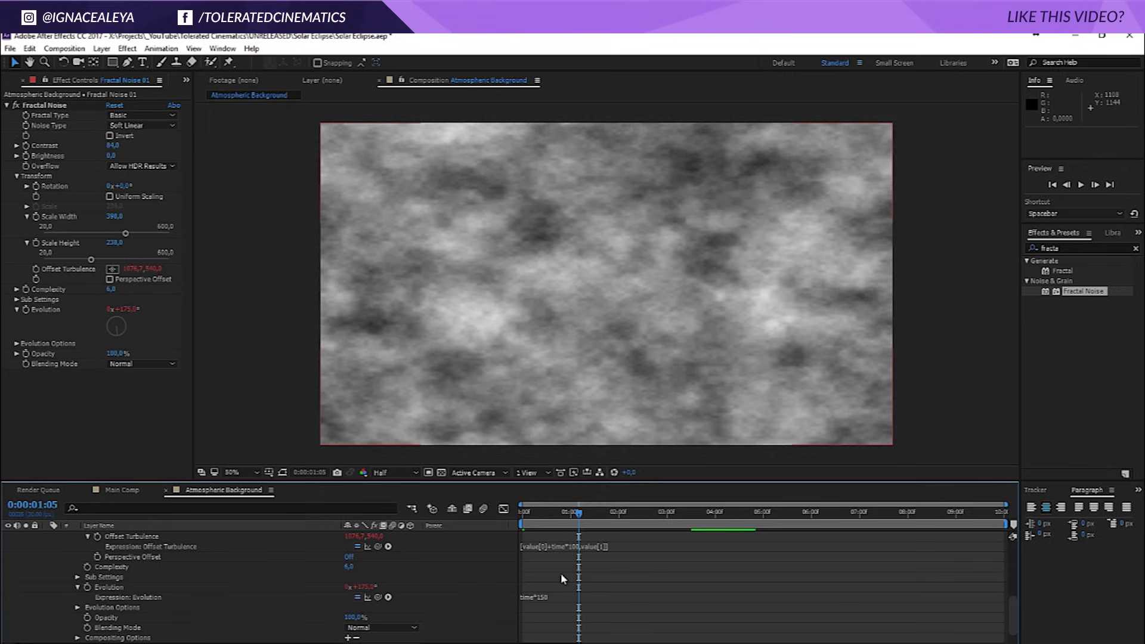
key(space)
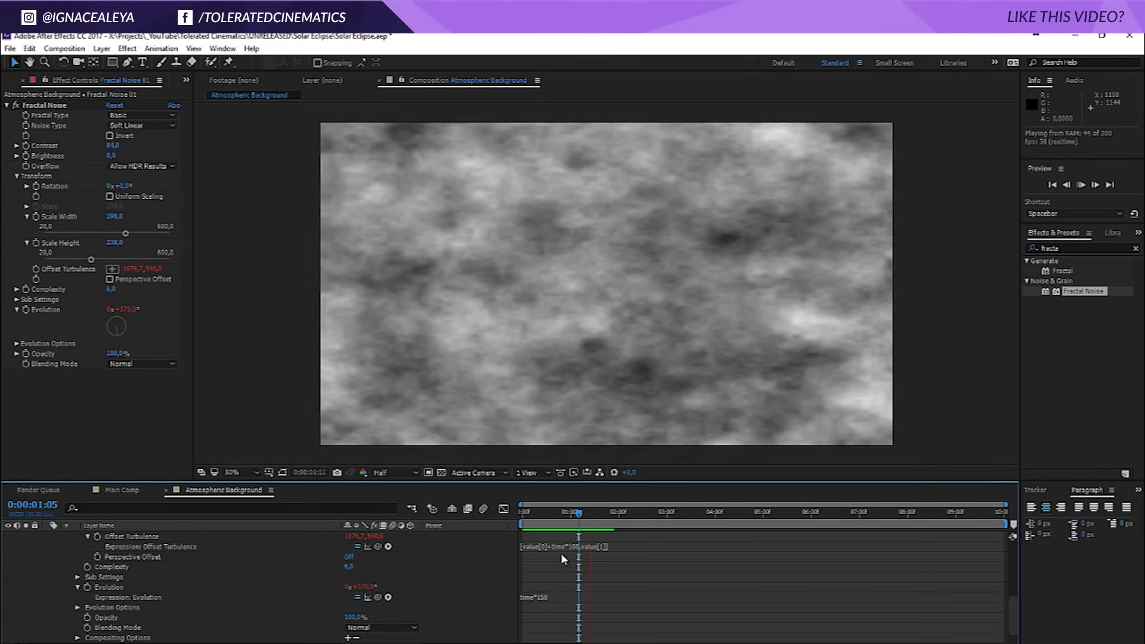
click(209, 348)
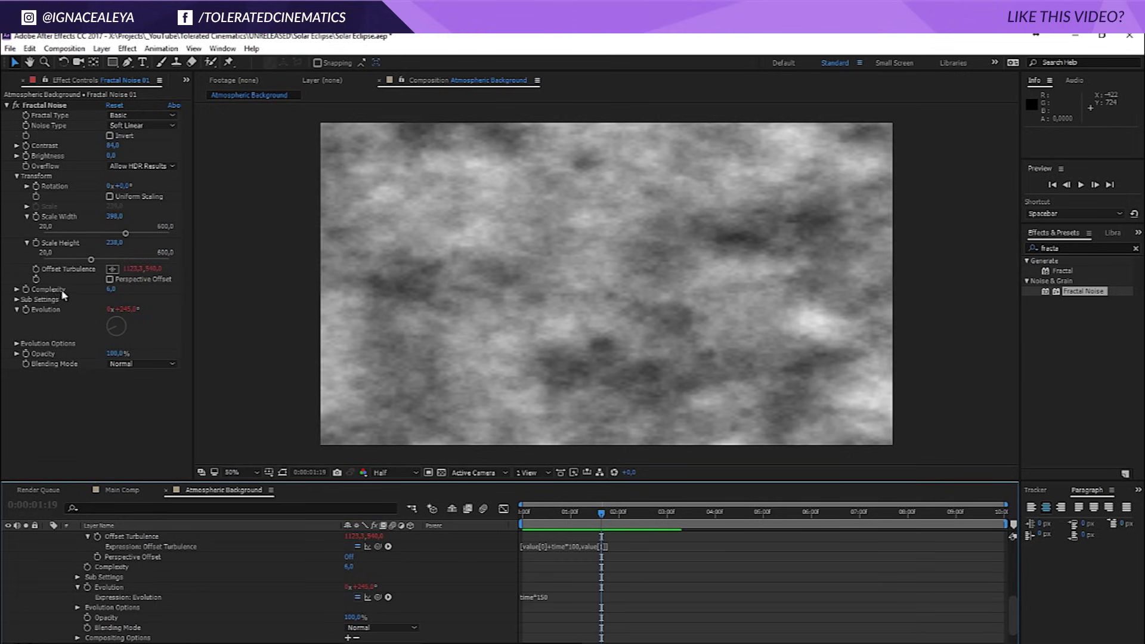
Set Complexity to 1, scrub it up to 20, and preview the detailed smoke.
click(112, 289)
text(1)
key(Return)
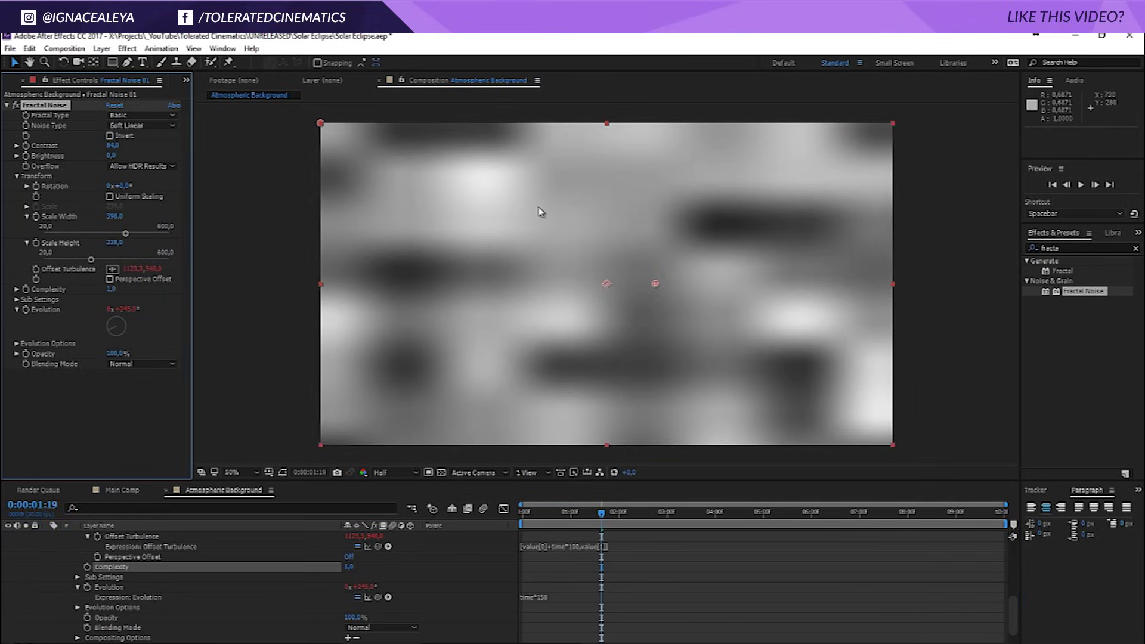
drag(114, 292, 153, 292)
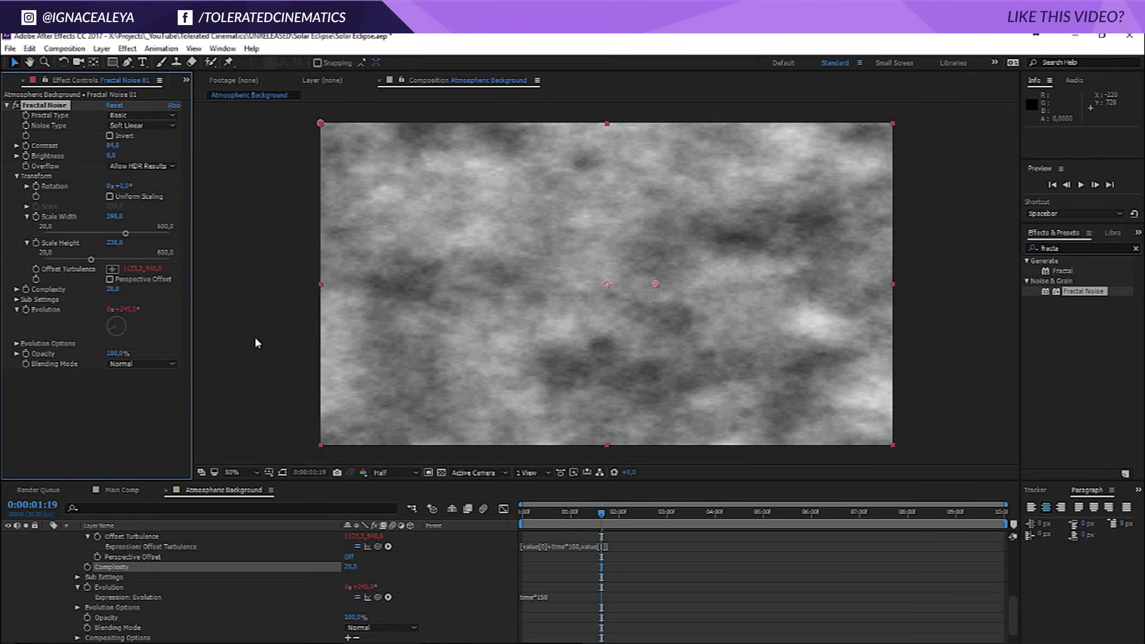
click(625, 580)
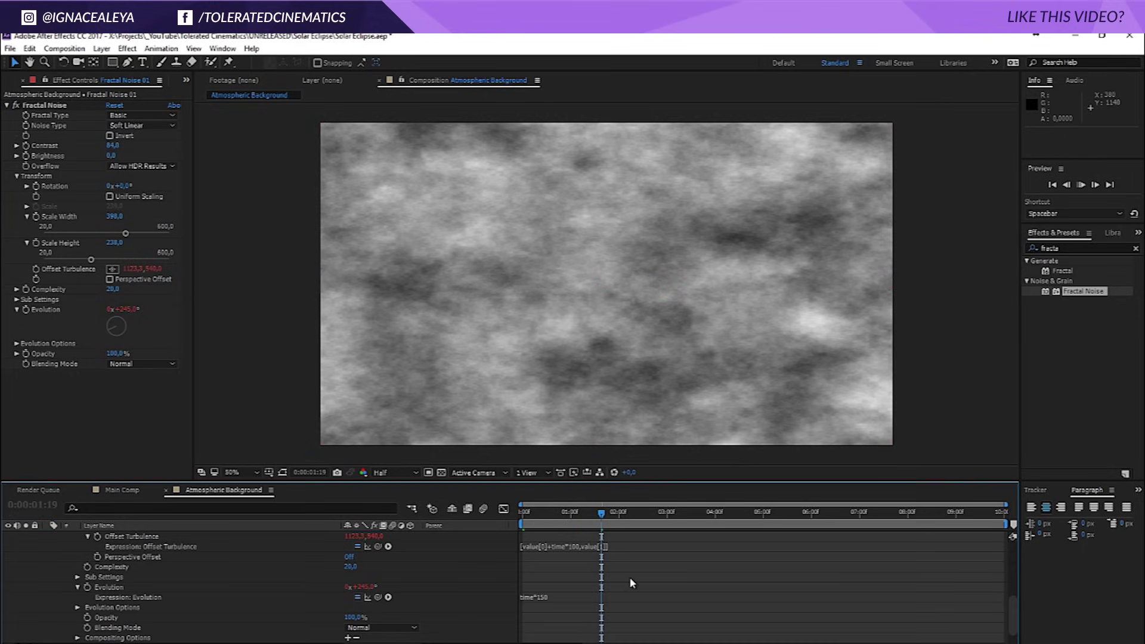
key(space)
scroll(108, 539, up, 5)
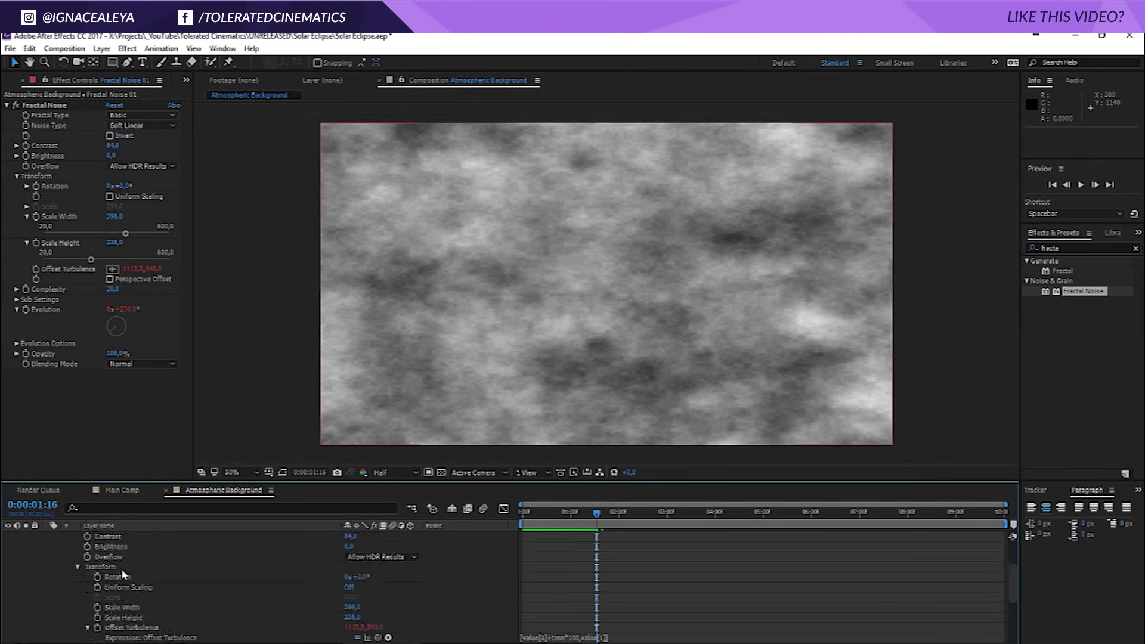
Set the Fractal Noise 01 layer's opacity to 5% and preview the faint smoke.
click(109, 536)
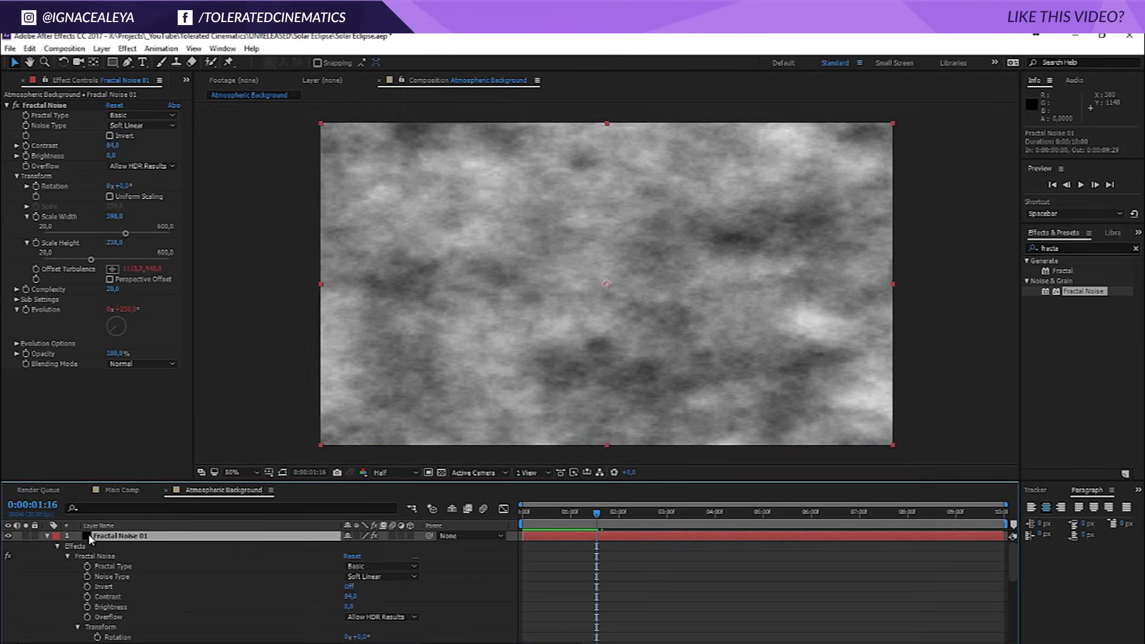
key(t)
click(349, 547)
text(00)
key(Return)
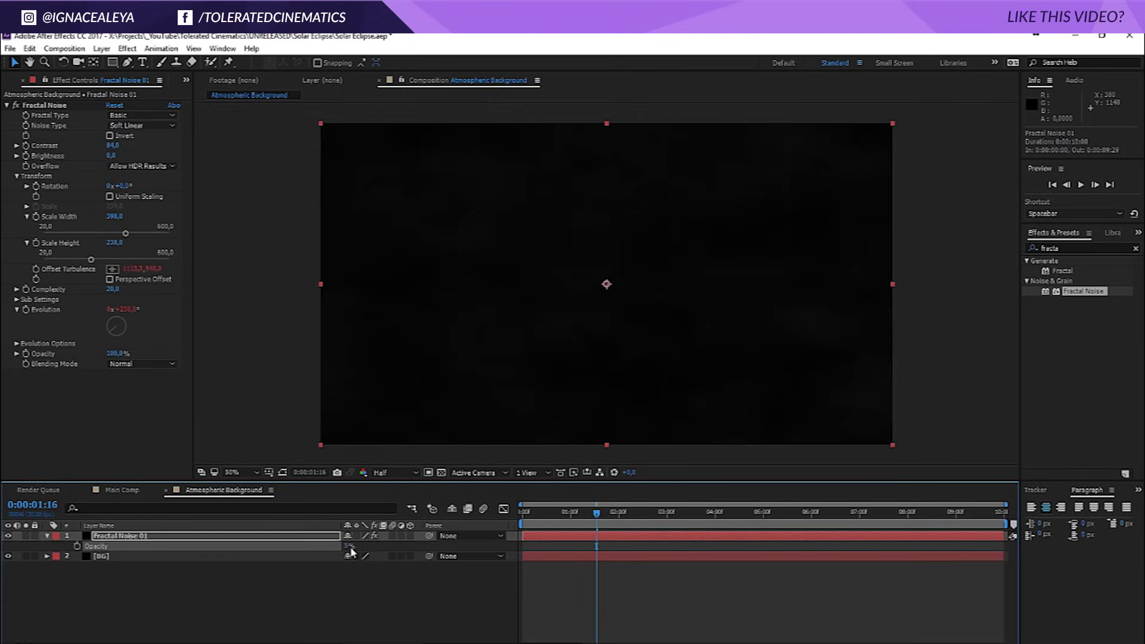
click(564, 604)
key(space)
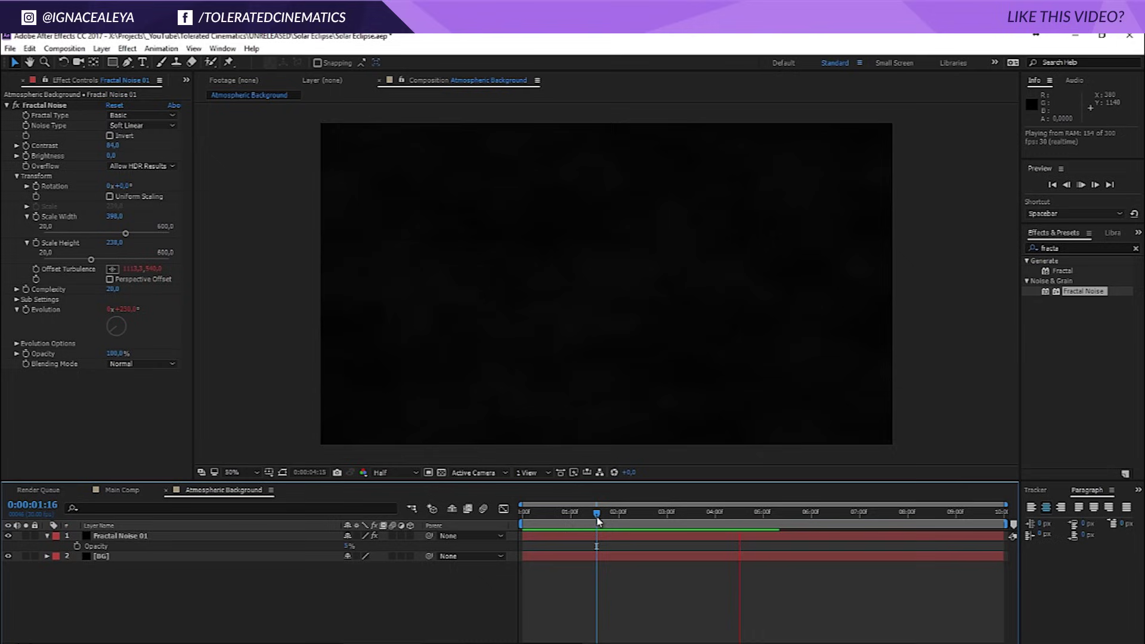
click(329, 537)
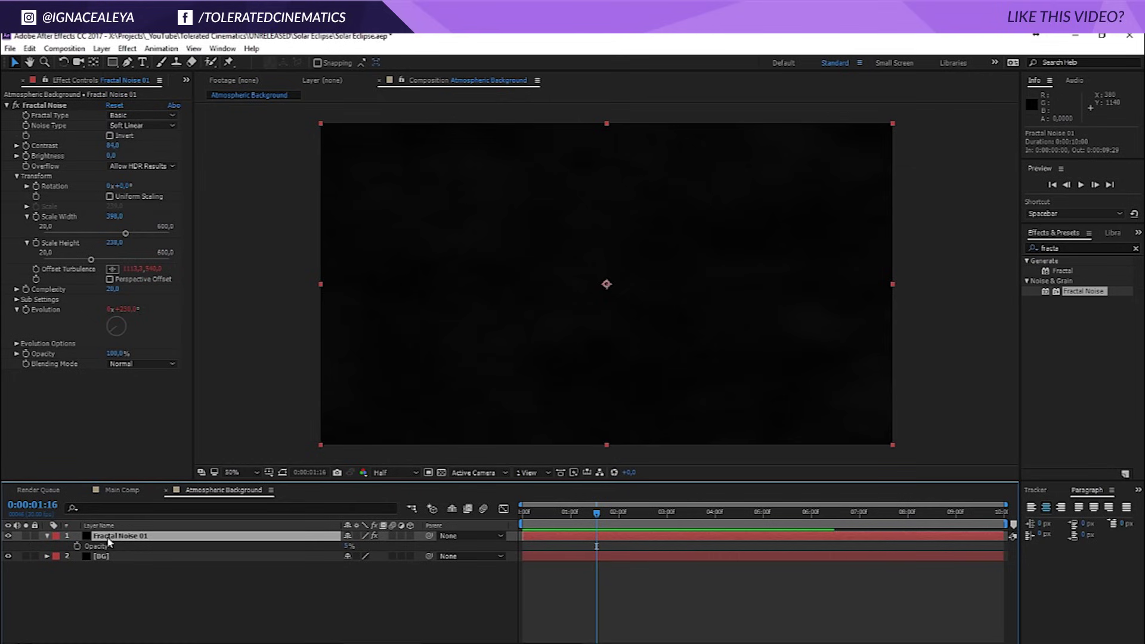
Duplicate the Fractal Noise 01 layer as Fractal Noise 02 and show its expressions.
click(30, 49)
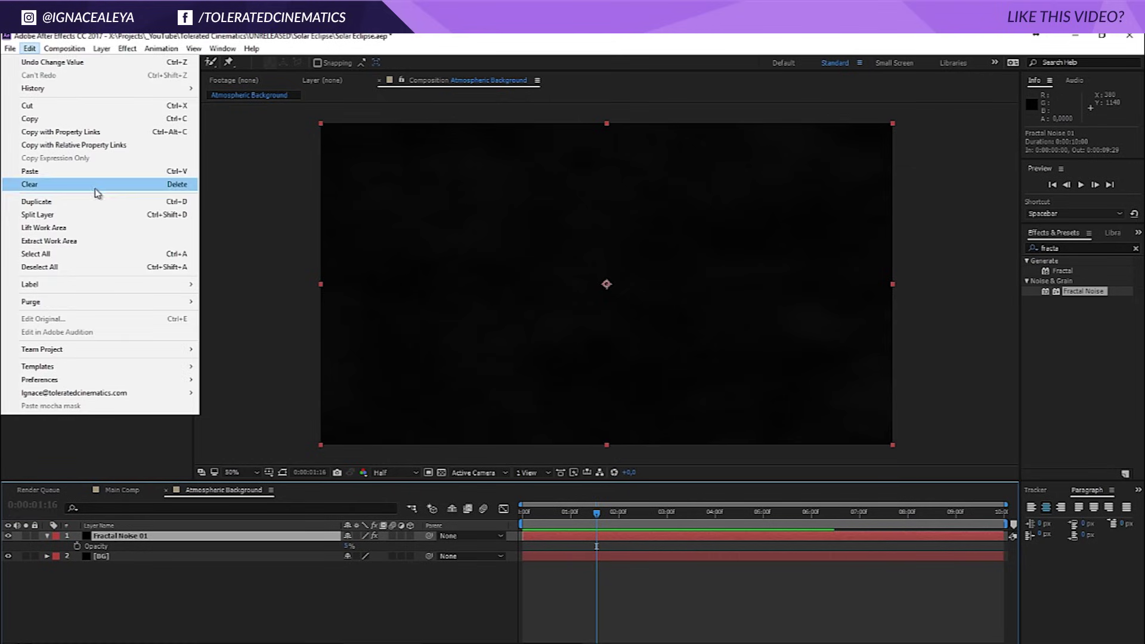
click(67, 204)
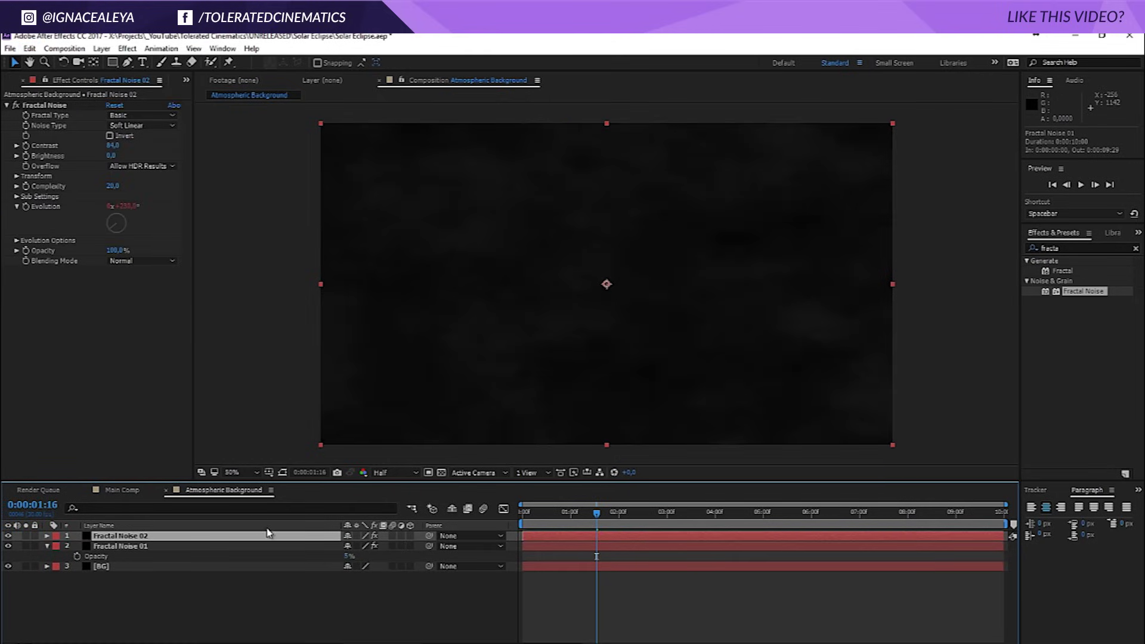
key(e)
key(e)
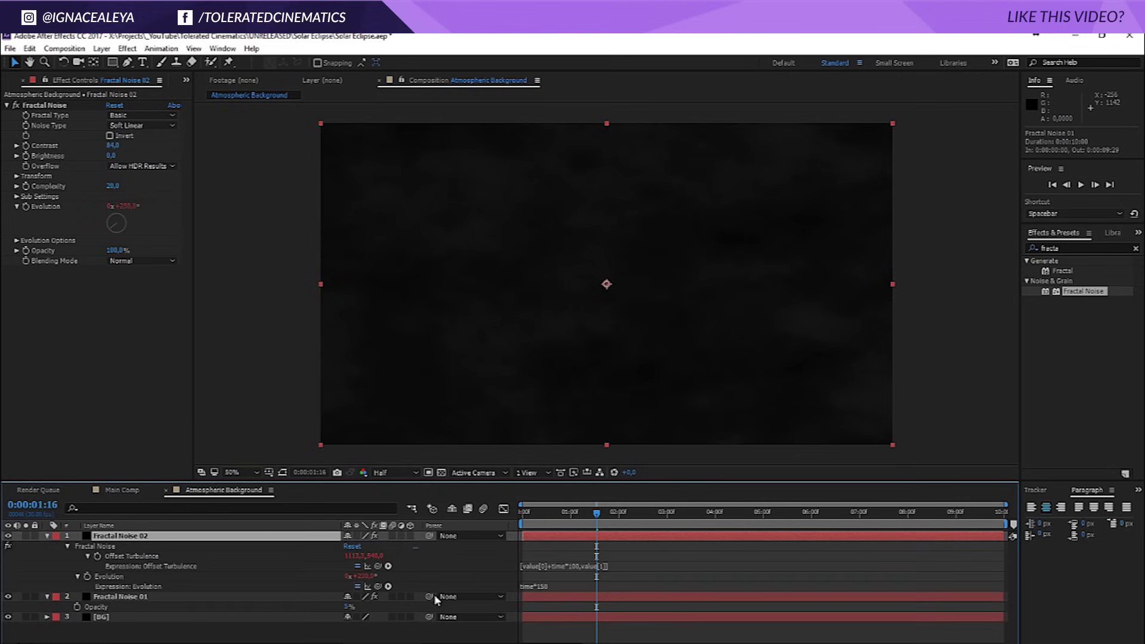
Change the copy's Evolution expression to time*100 and its Offset Turbulence drift to time*50.
click(558, 585)
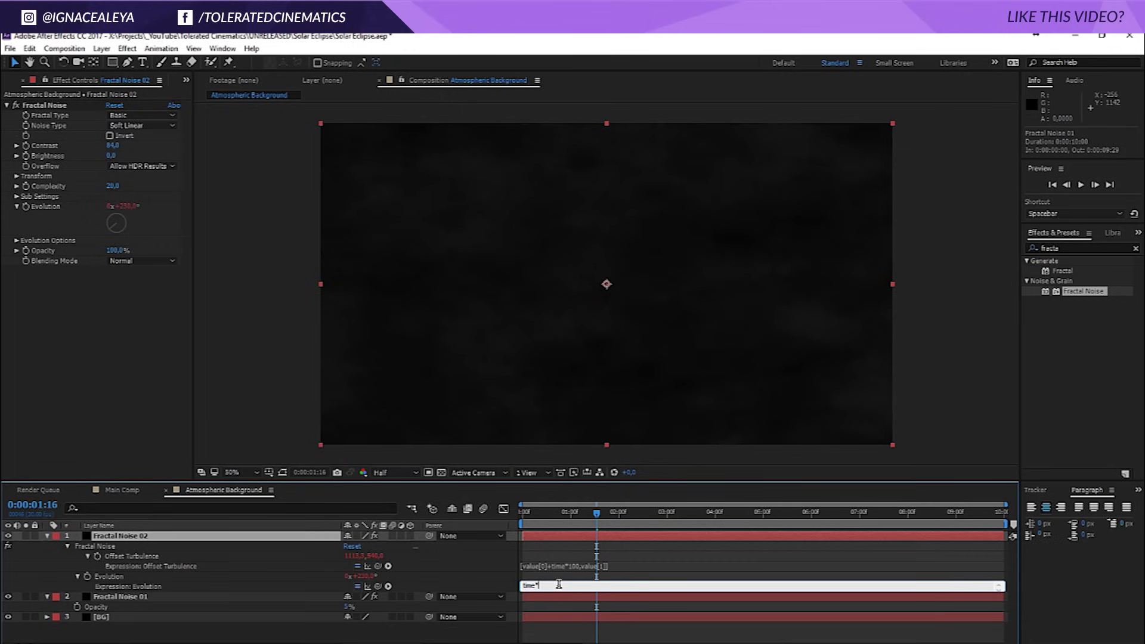
text(00)
click(553, 567)
click(576, 565)
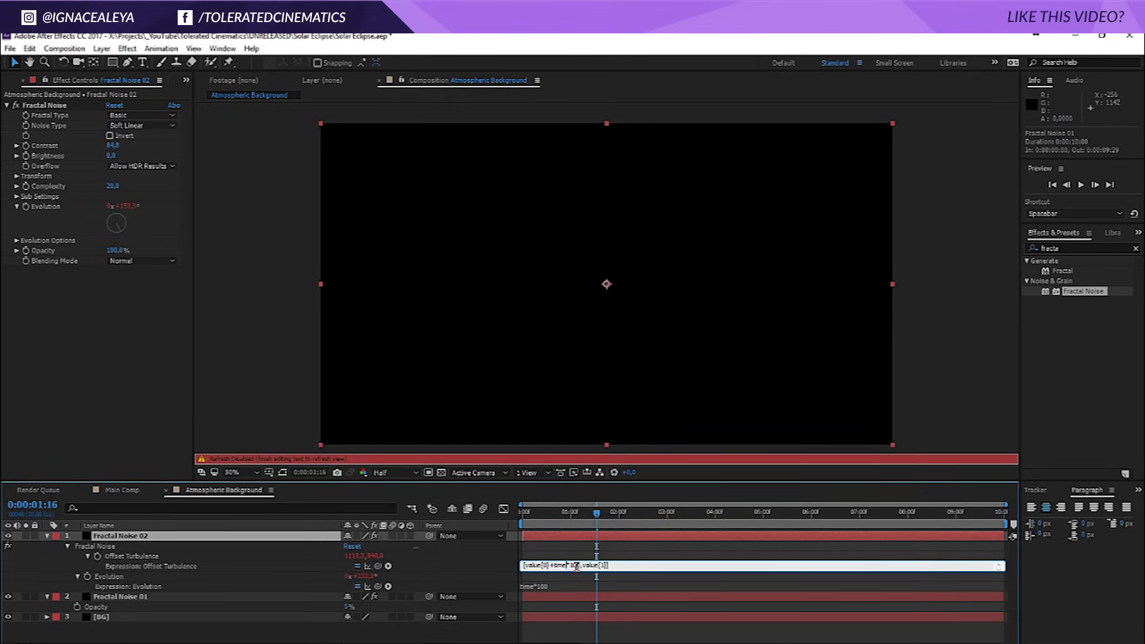
key(BackSpace)
key(BackSpace)
text(7)
text(50)
click(610, 552)
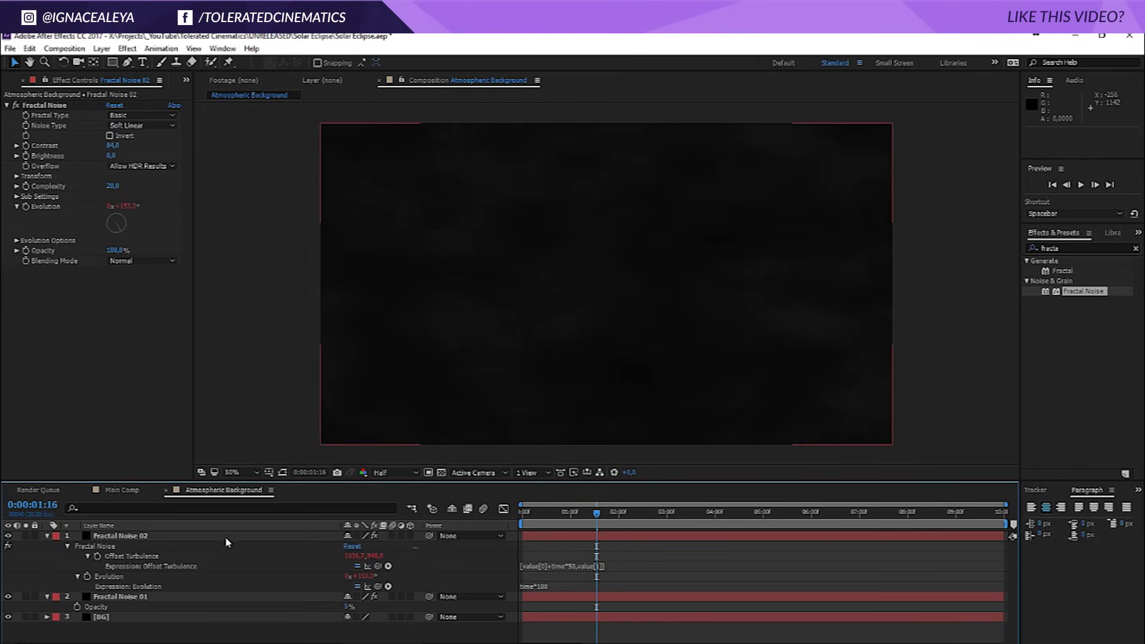
Scale Fractal Noise 02's noise up to 1188 in its Transform settings.
click(16, 177)
click(113, 206)
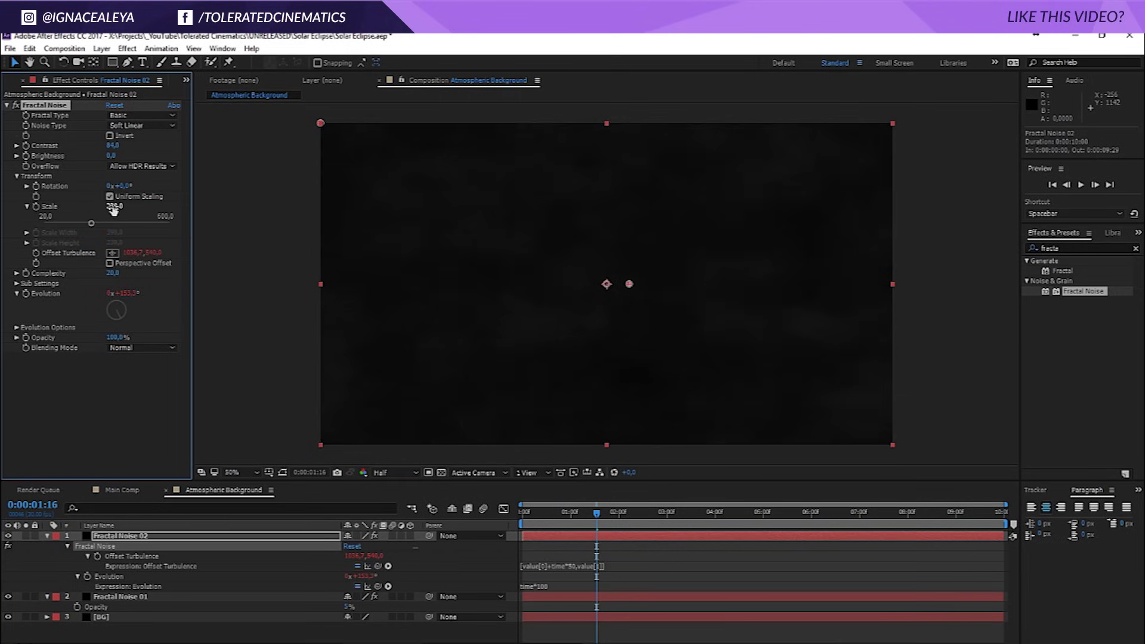
drag(113, 206, 680, 450)
drag(524, 526, 631, 517)
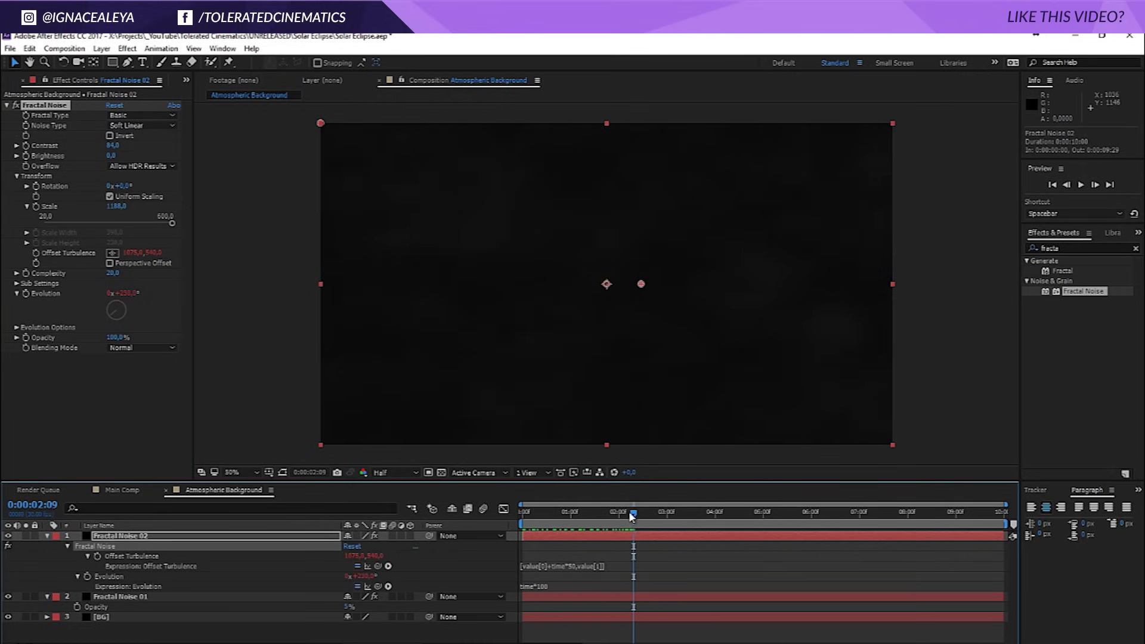
Set both Fractal Noise 02 and Fractal Noise 01 to the Screen blend mode.
click(150, 541)
key(F4)
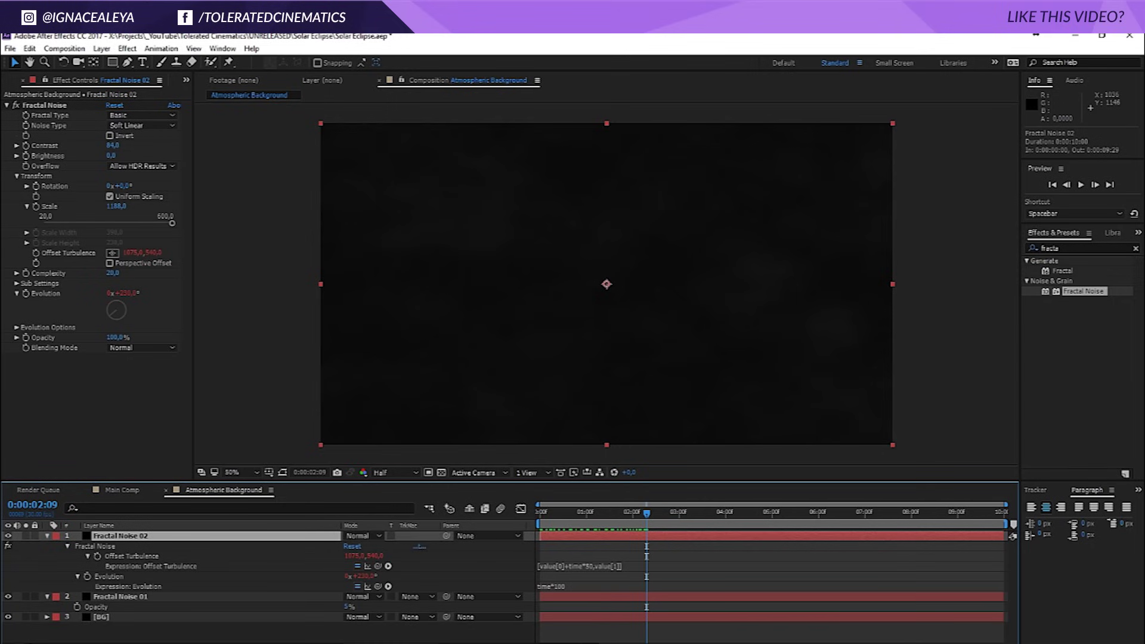
click(372, 535)
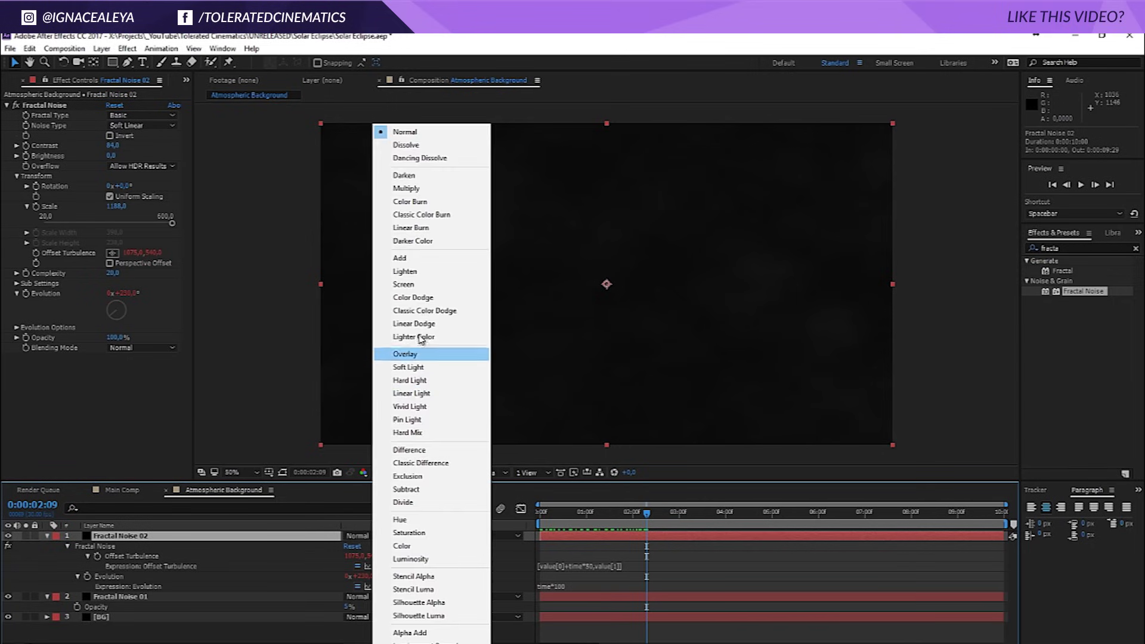
click(429, 284)
click(360, 597)
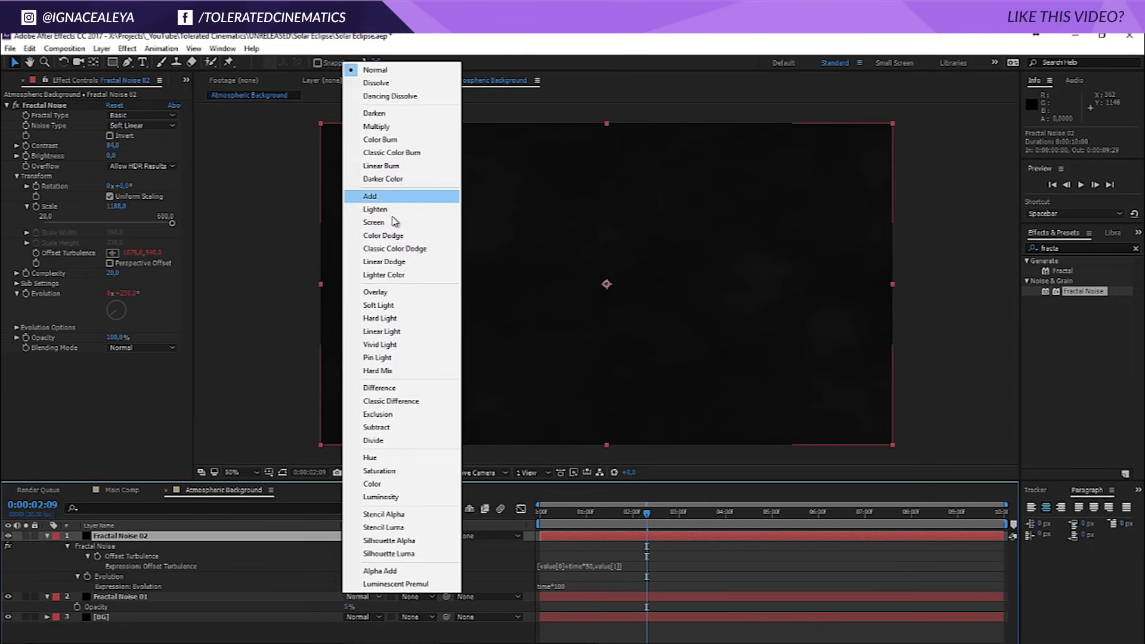
click(397, 222)
mouse_move(621, 530)
mouse_down()
mouse_move(547, 527)
mouse_move(612, 527)
mouse_up()
click(588, 620)
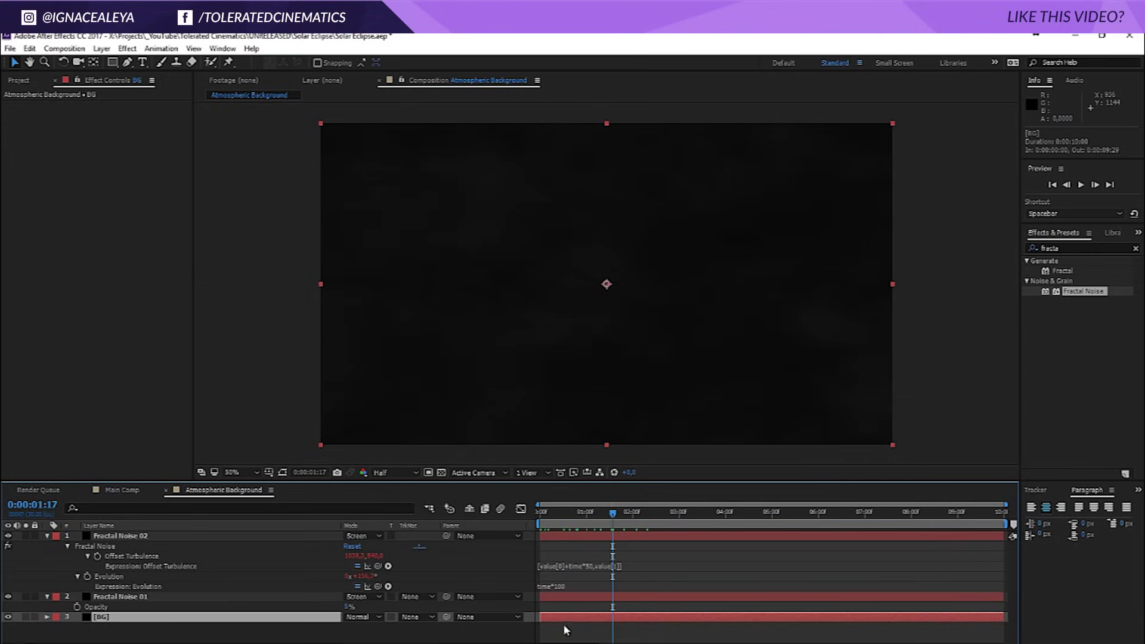
Apply a Gradient Ramp to the BG layer with a very dark blue end colour.
click(127, 48)
mouse_move(55, 226)
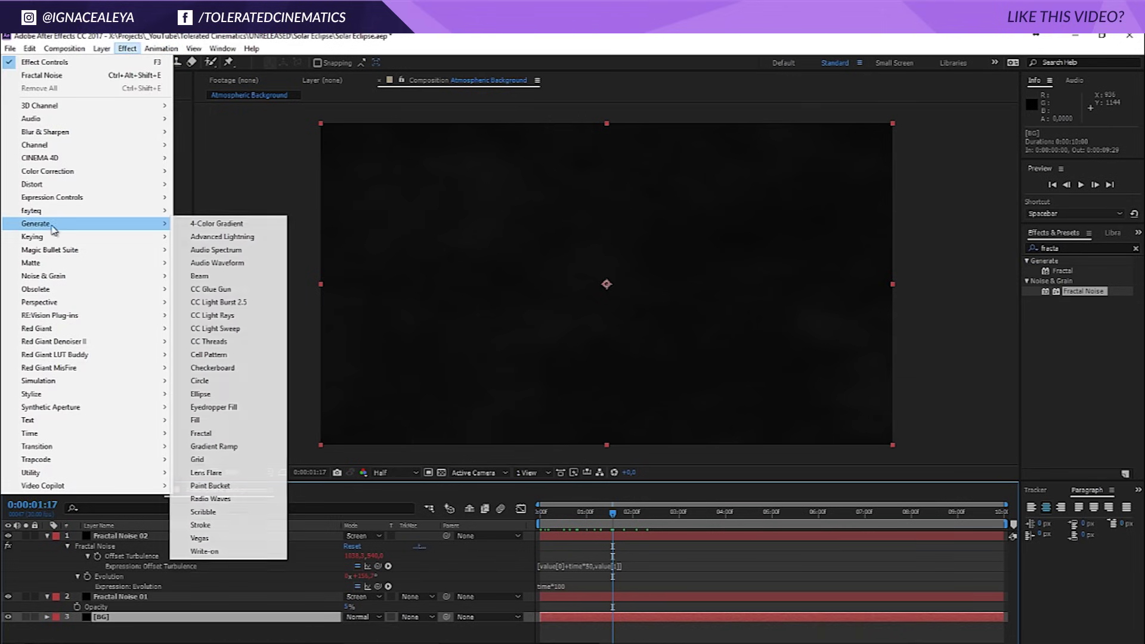
click(214, 446)
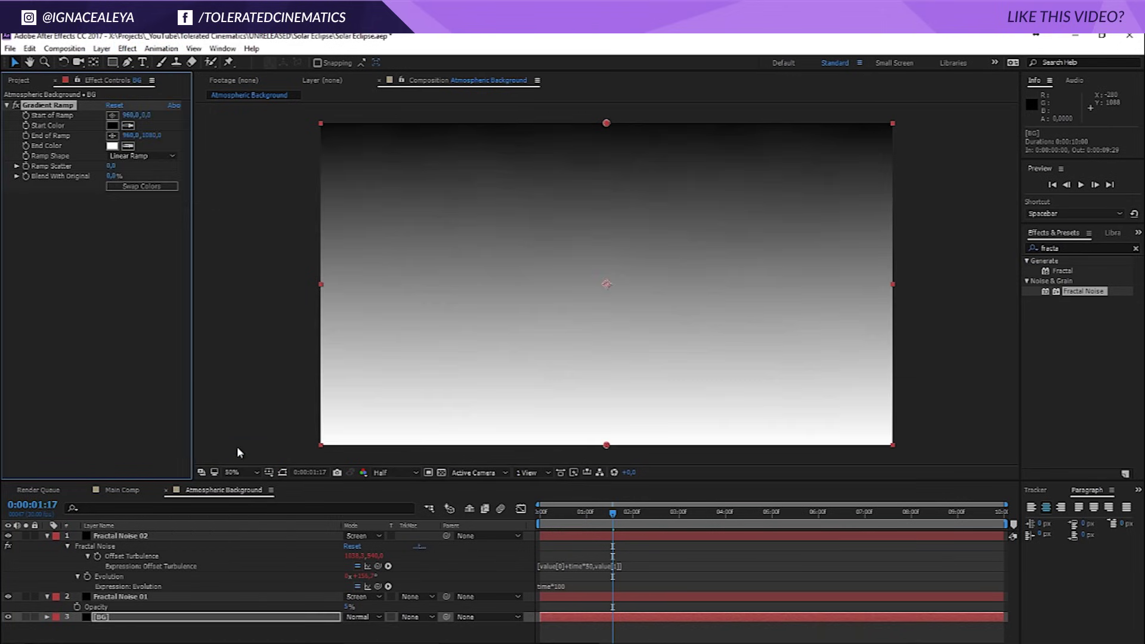
click(112, 145)
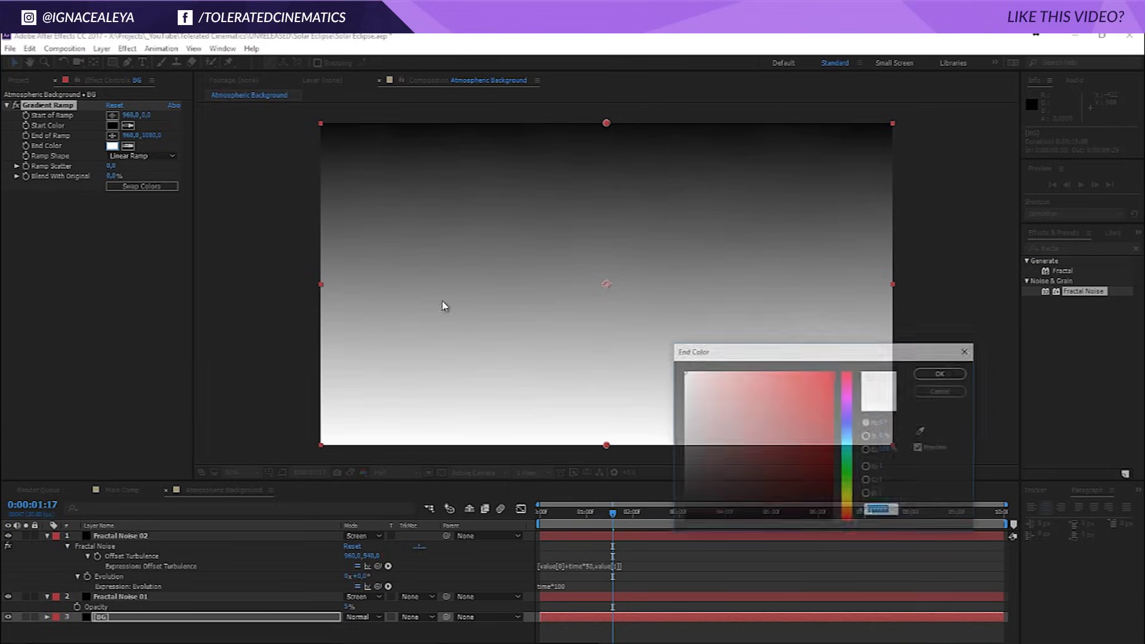
drag(697, 504, 652, 554)
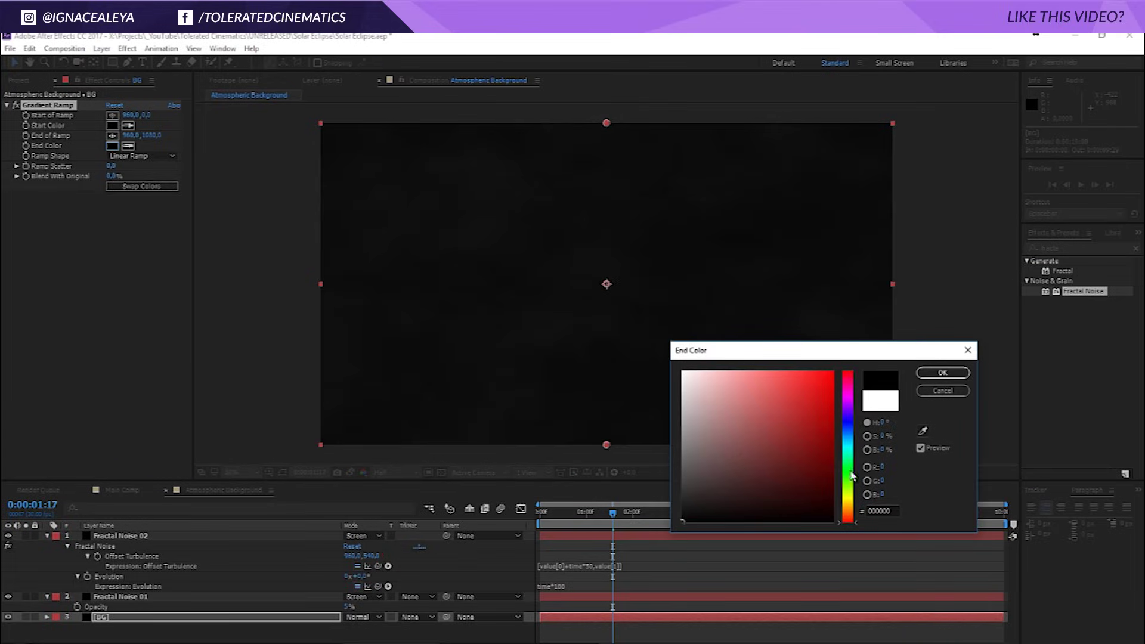
click(847, 432)
drag(802, 473, 817, 516)
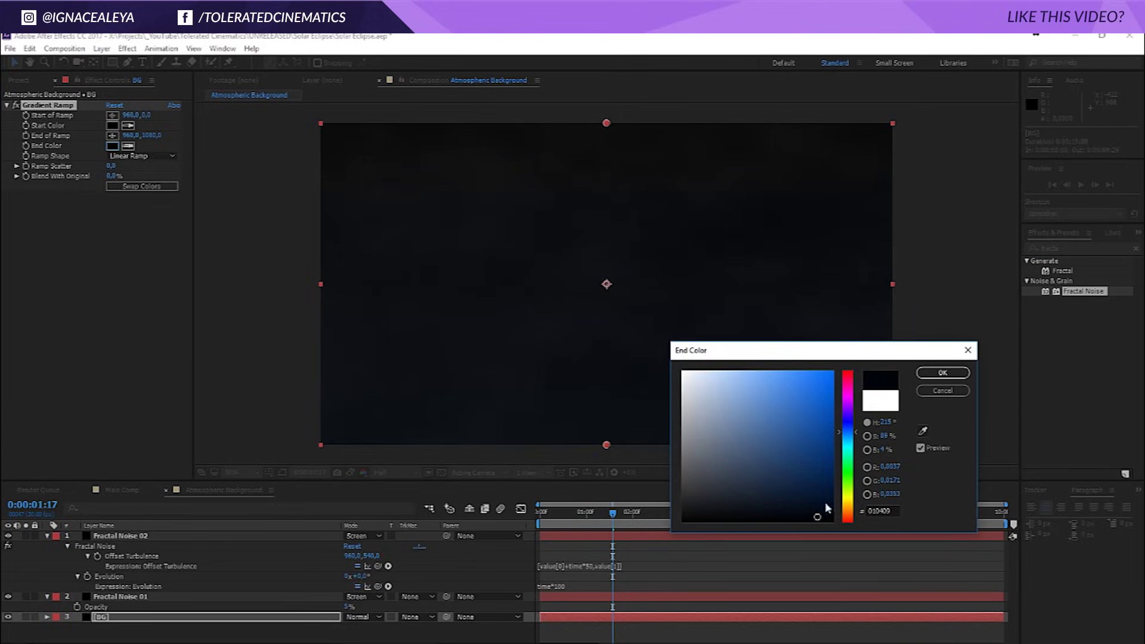
click(943, 373)
Set the gradient's start colour to a very dark reddish brown.
click(113, 125)
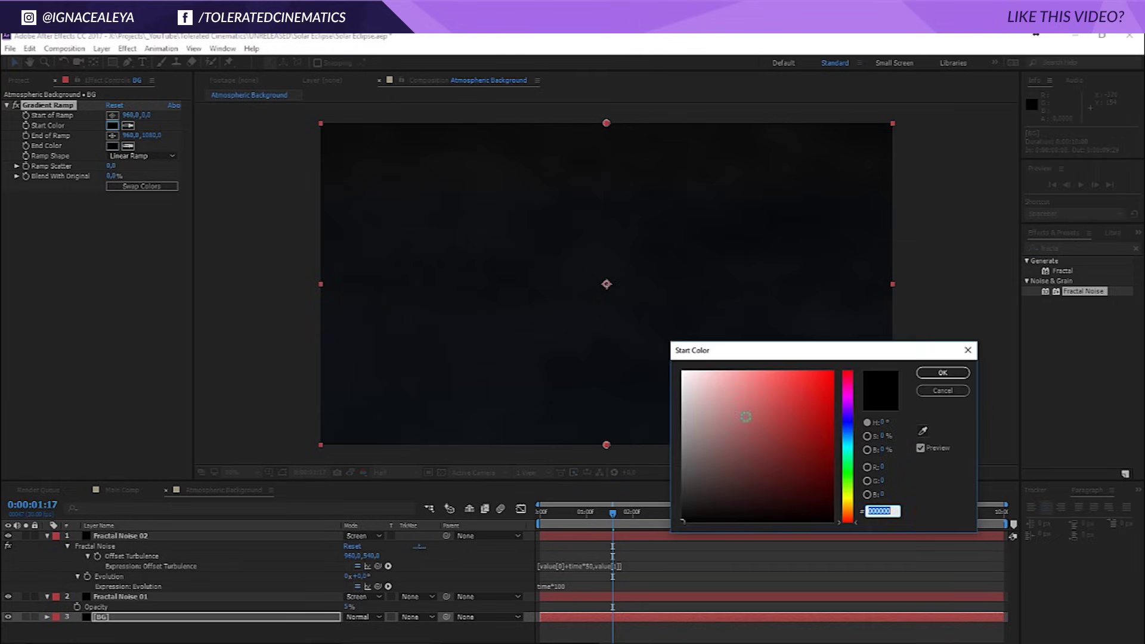
click(847, 512)
mouse_move(770, 469)
mouse_down()
mouse_move(789, 480)
mouse_move(781, 507)
mouse_move(803, 517)
mouse_up()
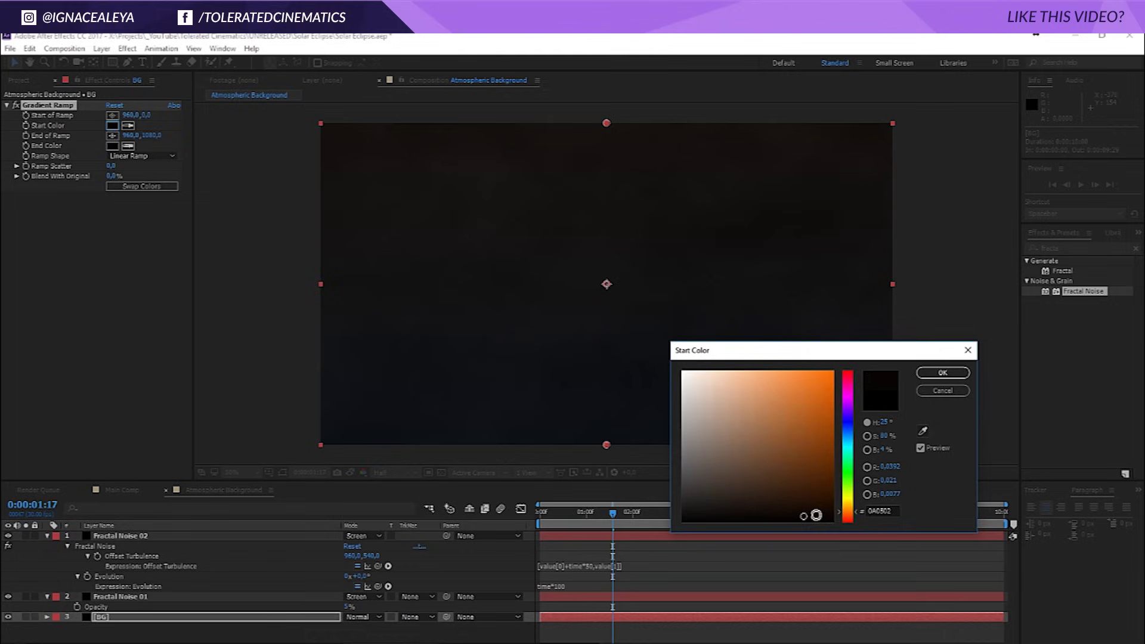
click(847, 516)
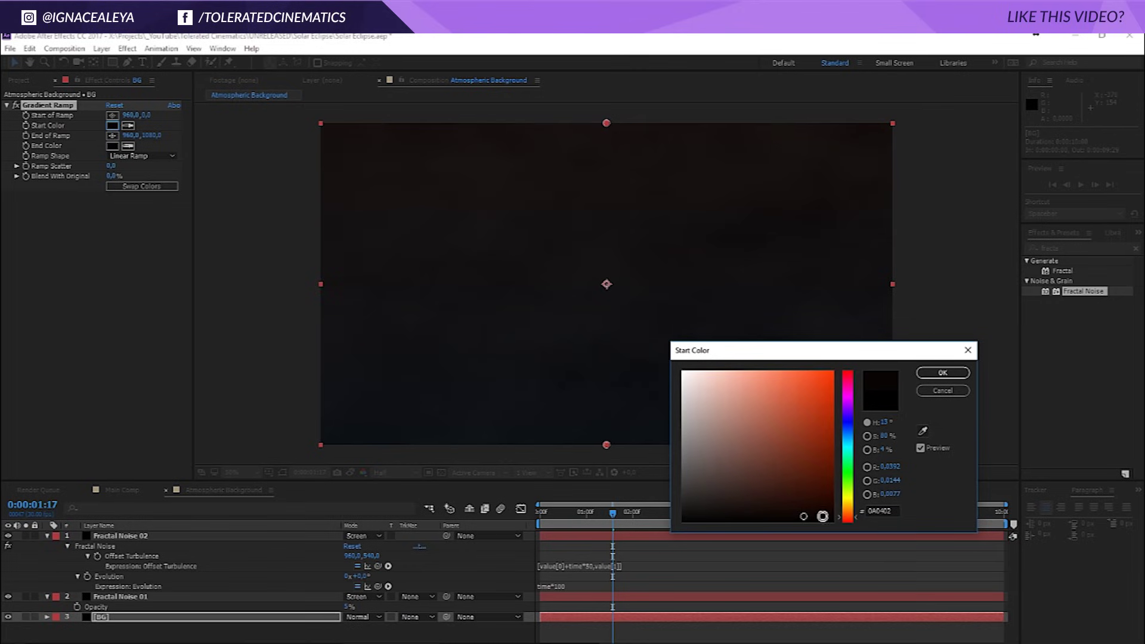
click(823, 516)
click(934, 373)
Fine-tune the dark blue end colour and preview the composition.
click(112, 146)
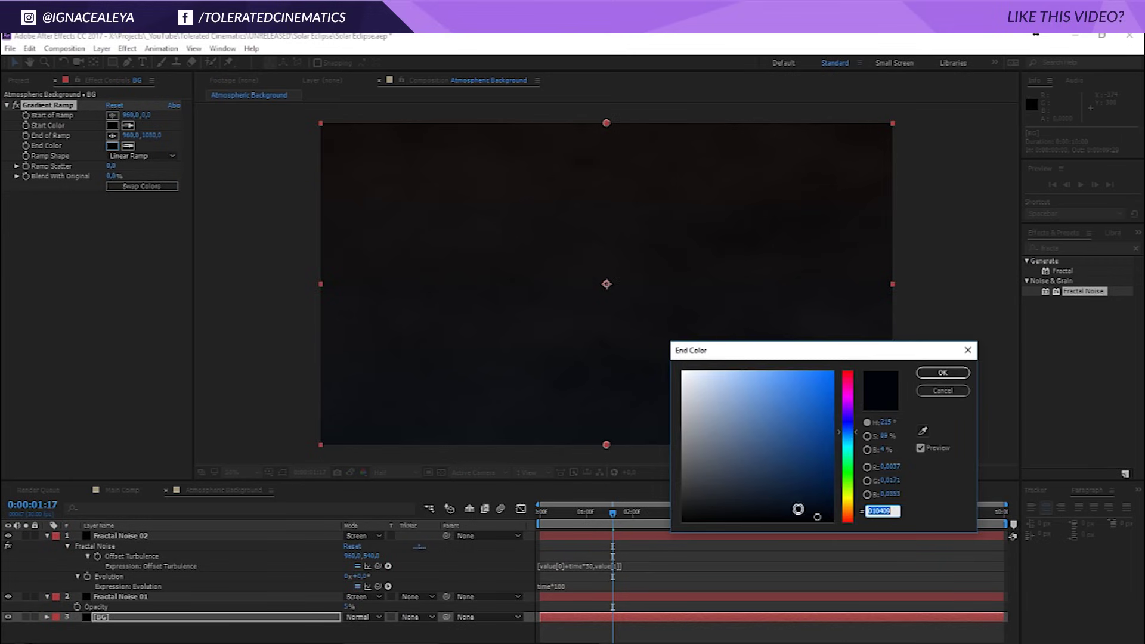
click(822, 519)
click(942, 373)
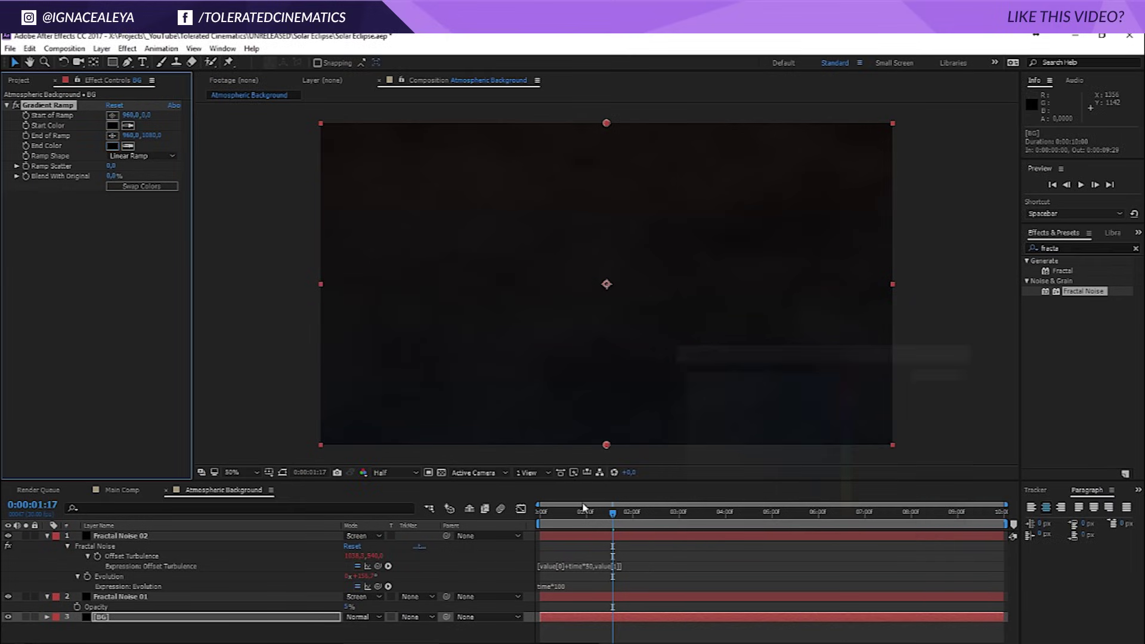
key(space)
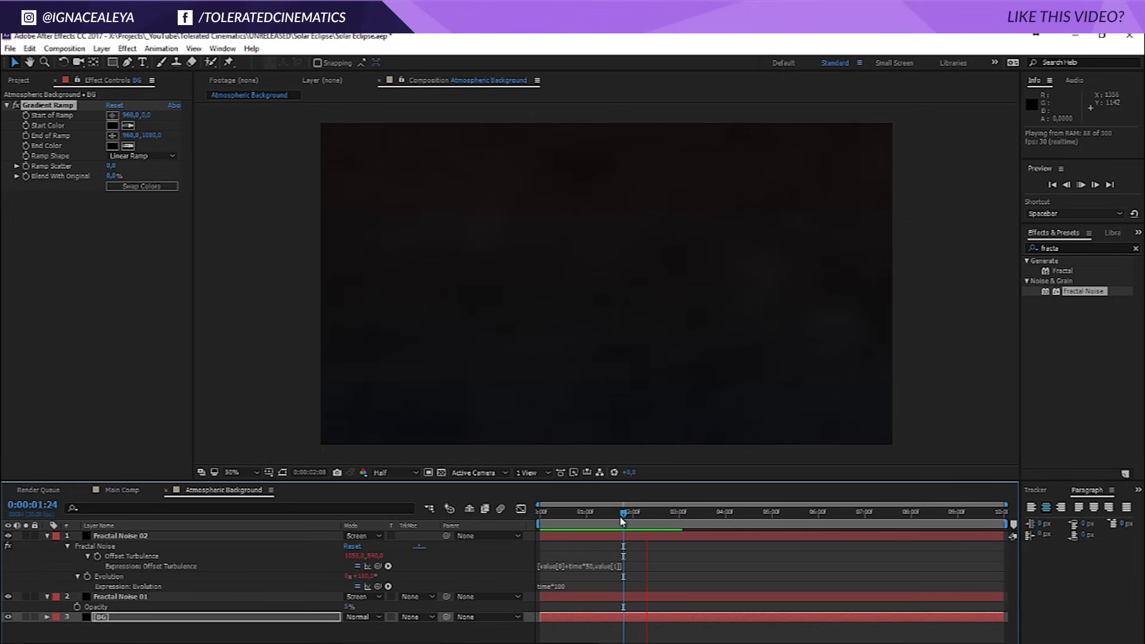
click(119, 536)
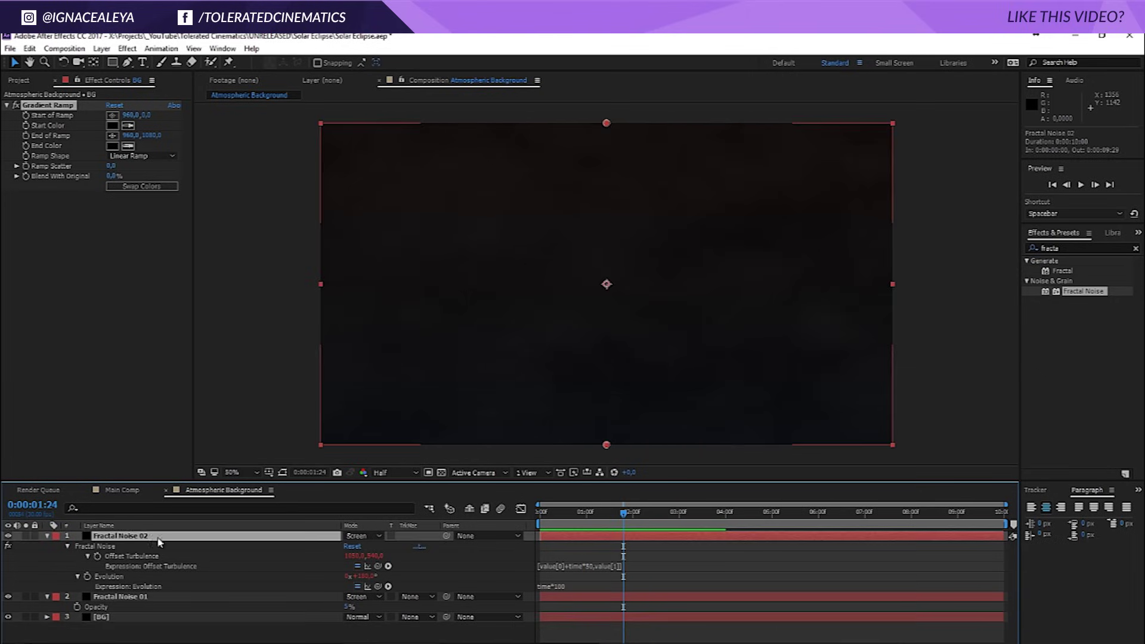
Add a Tint effect to Fractal Noise 02 that maps white to a muted brown.
click(129, 51)
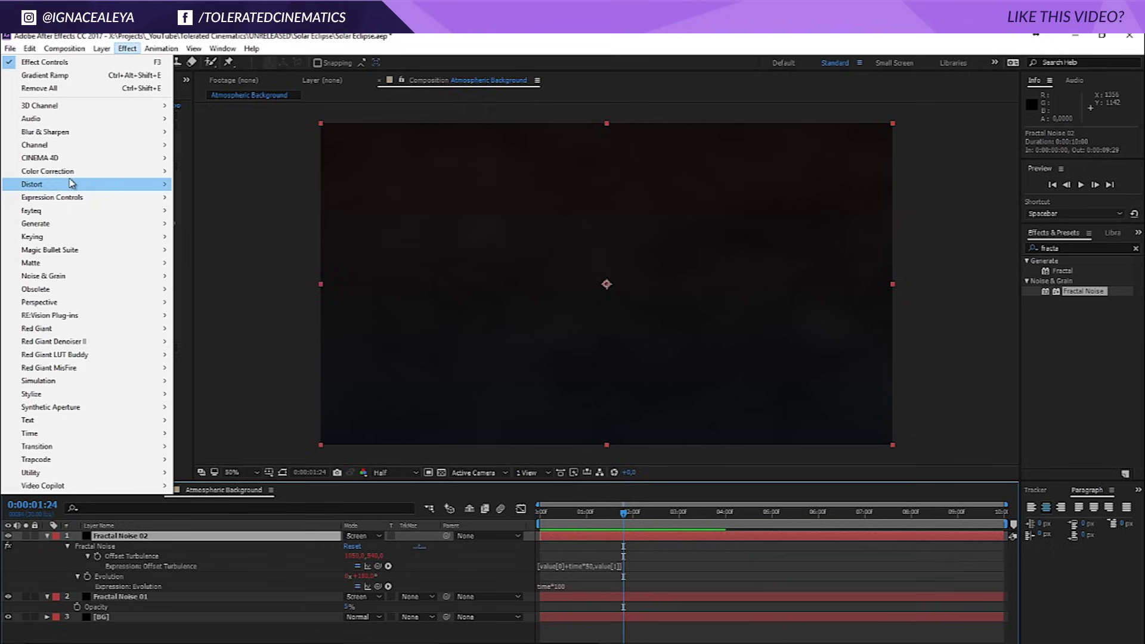
mouse_move(72, 171)
click(272, 580)
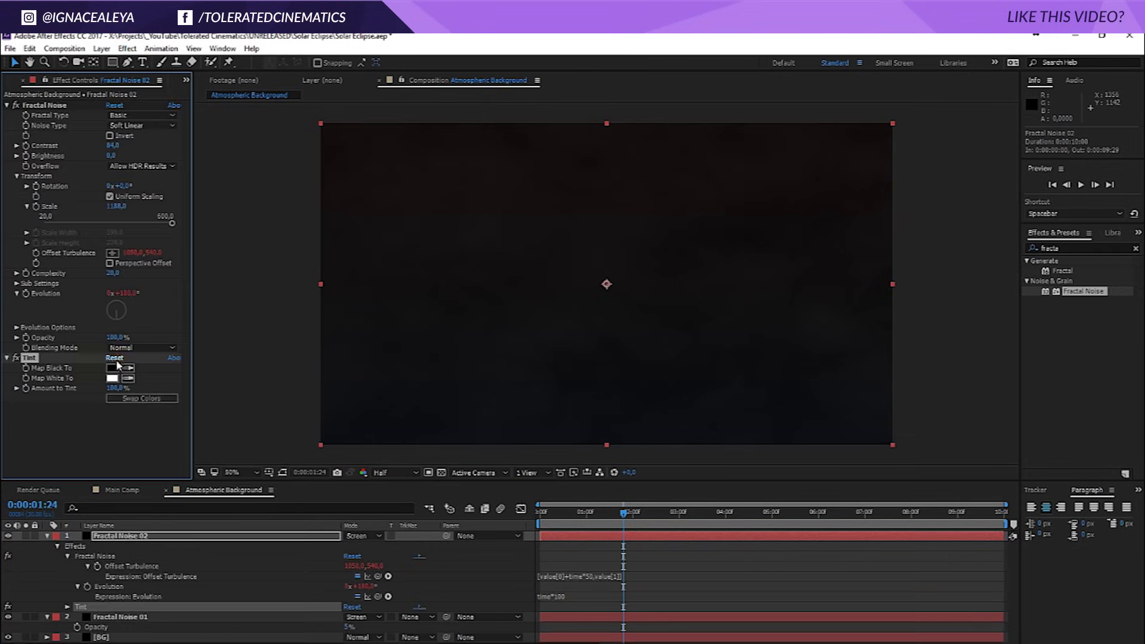
click(112, 378)
text(ff0000)
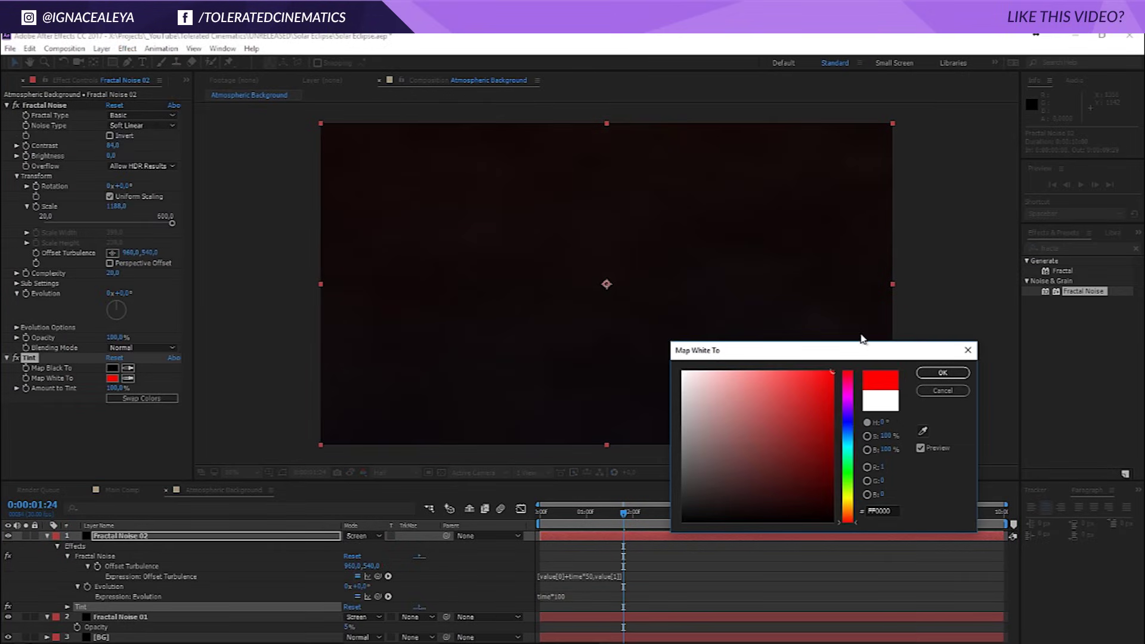
click(800, 390)
click(848, 516)
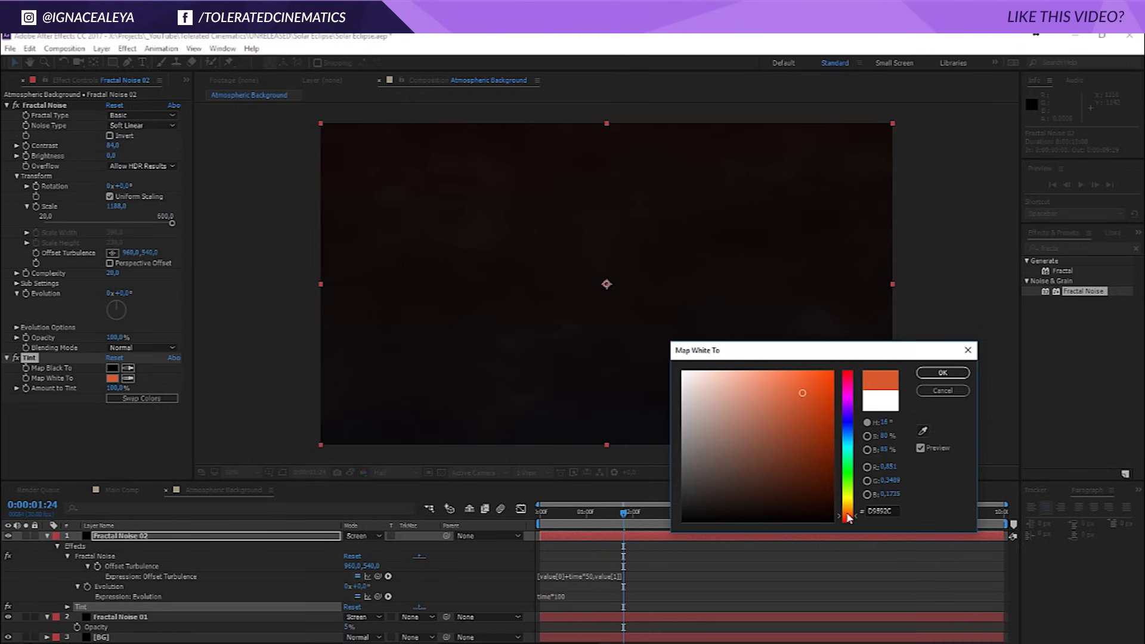
drag(795, 436, 747, 446)
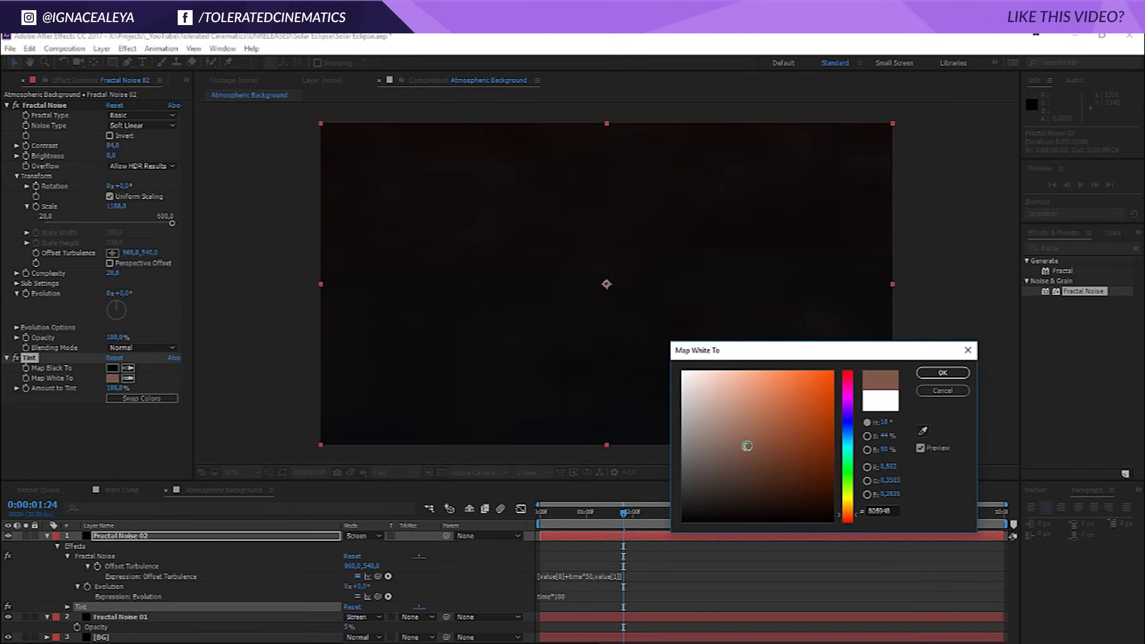
click(943, 373)
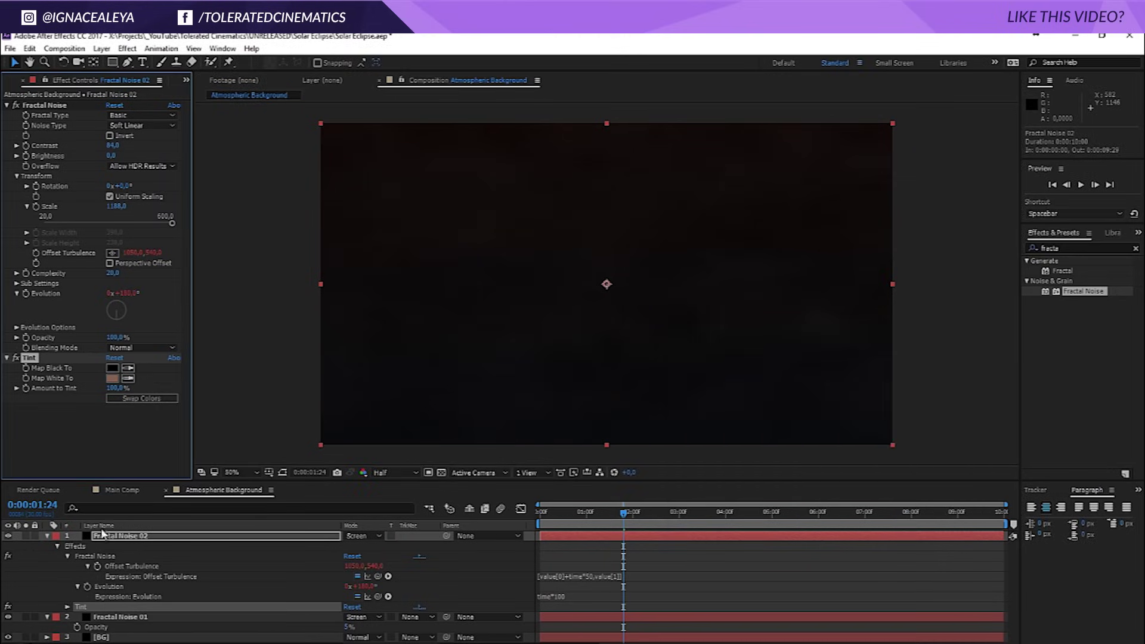
Solo Fractal Noise 02, compare the Tint on and off, and lower its opacity to 9%.
click(26, 536)
click(317, 537)
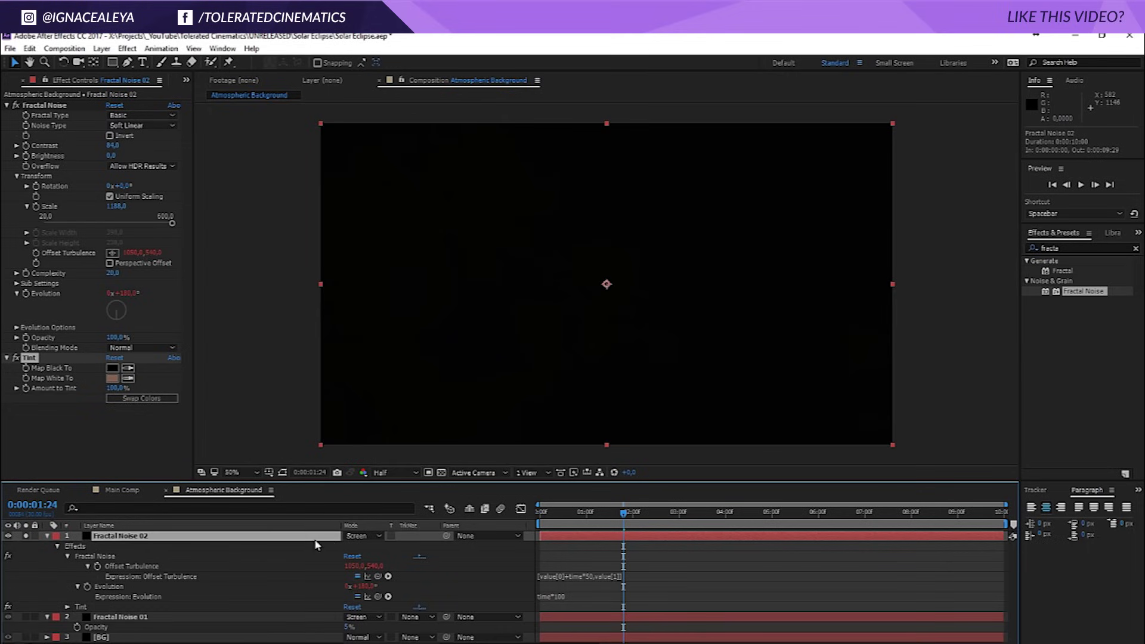
key(t)
key(Return)
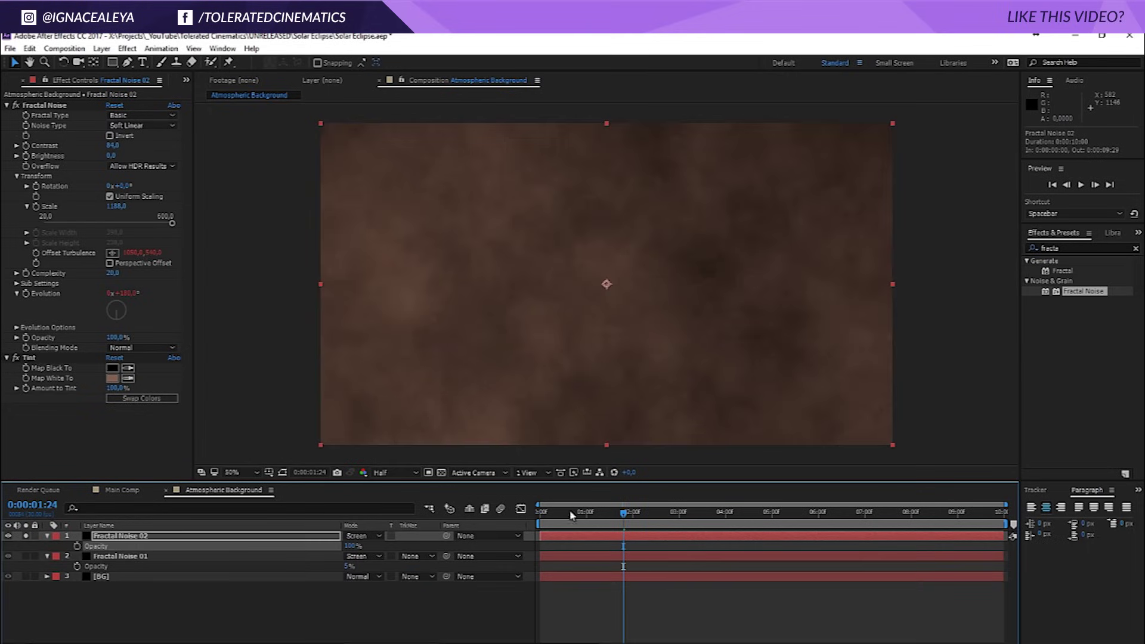
click(17, 357)
click(16, 357)
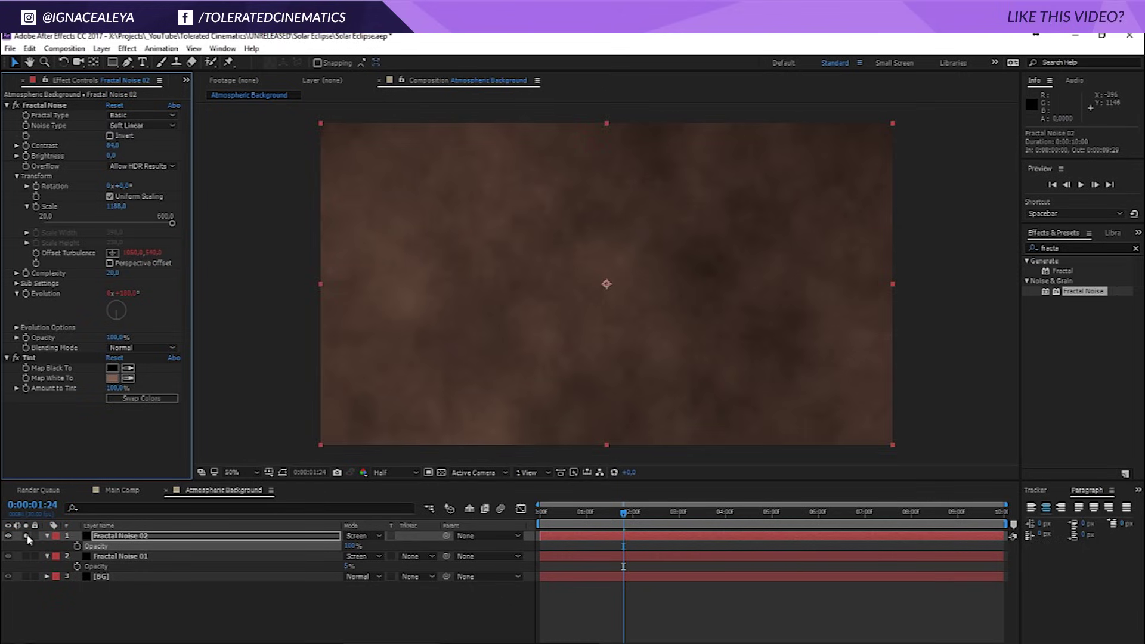
drag(351, 546, 308, 555)
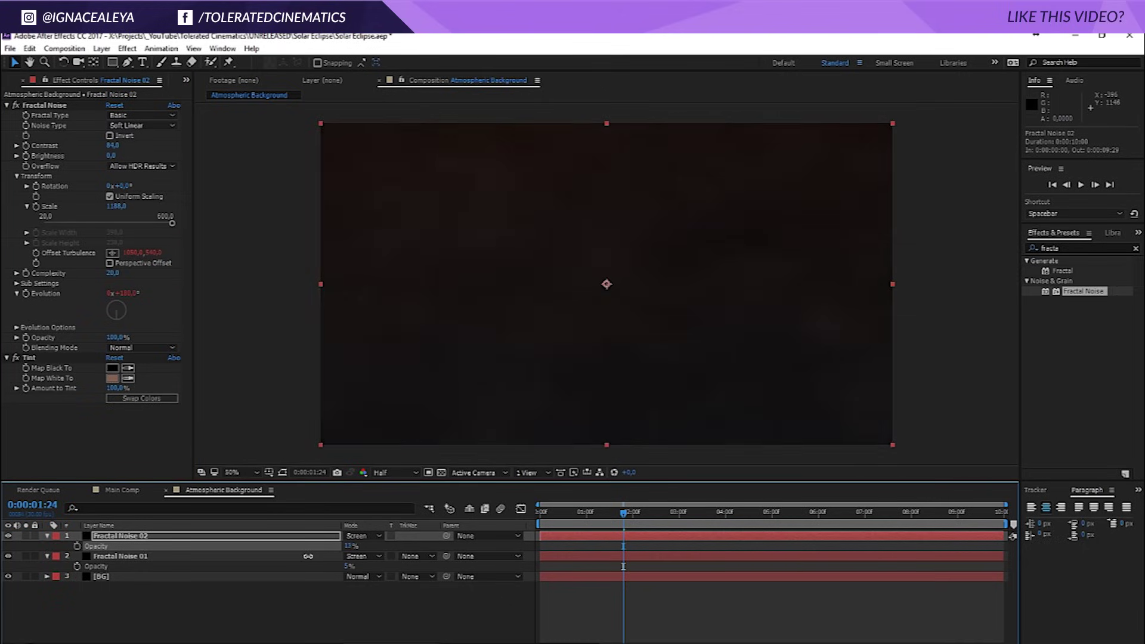
Change the Tint's Map White To colour to warm pale beige C7A893 and preview.
click(112, 379)
text(ffffff)
key(Return)
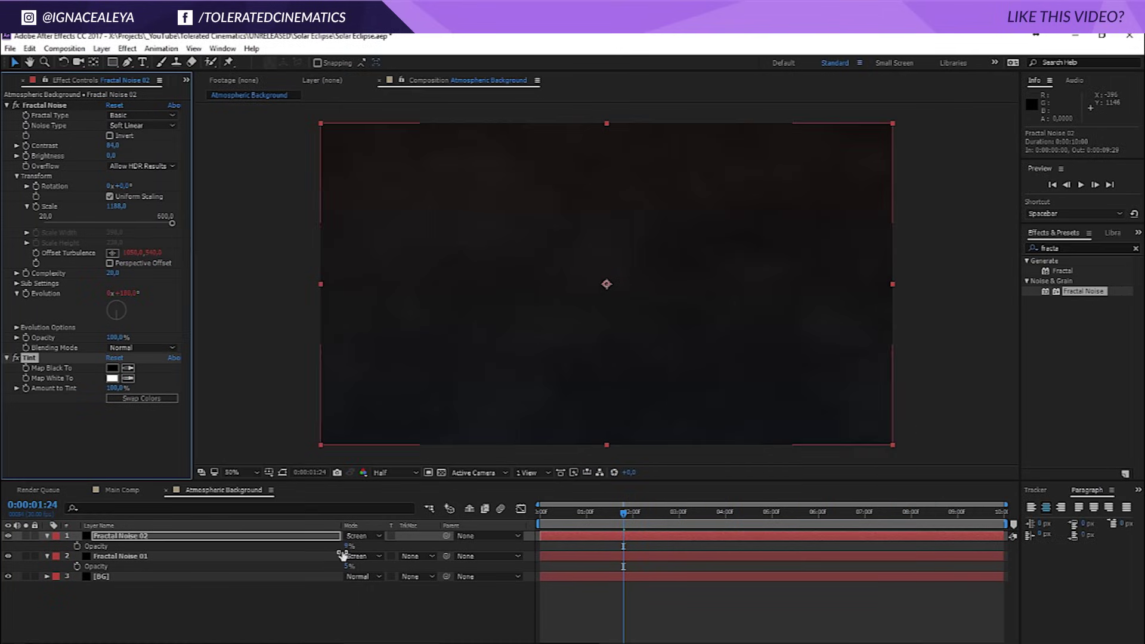
click(112, 379)
click(692, 390)
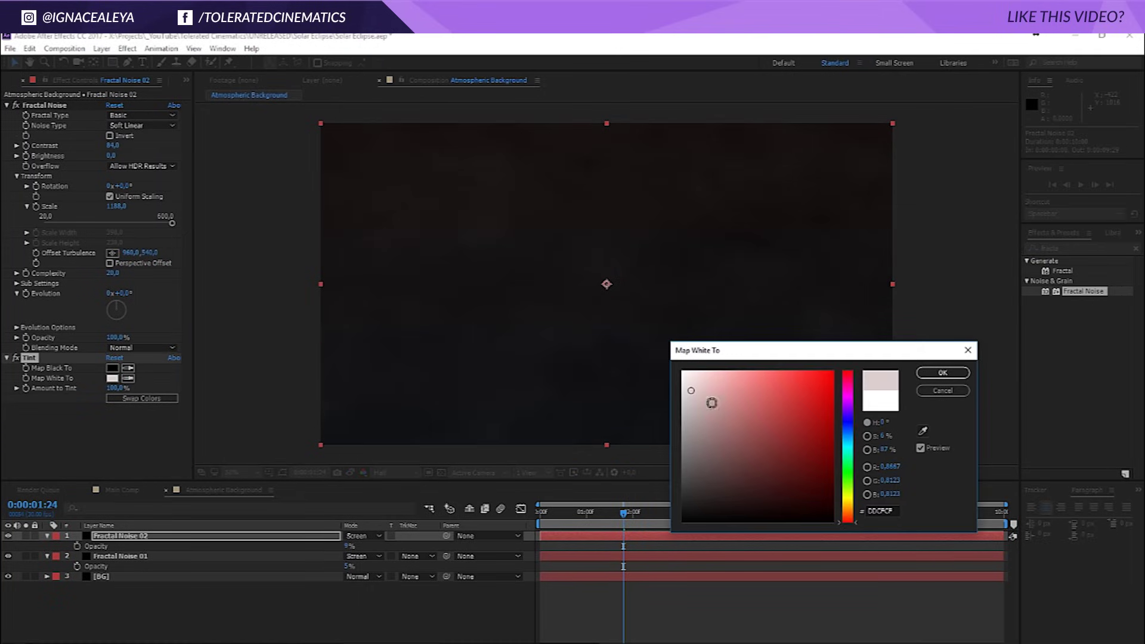
click(852, 508)
click(850, 512)
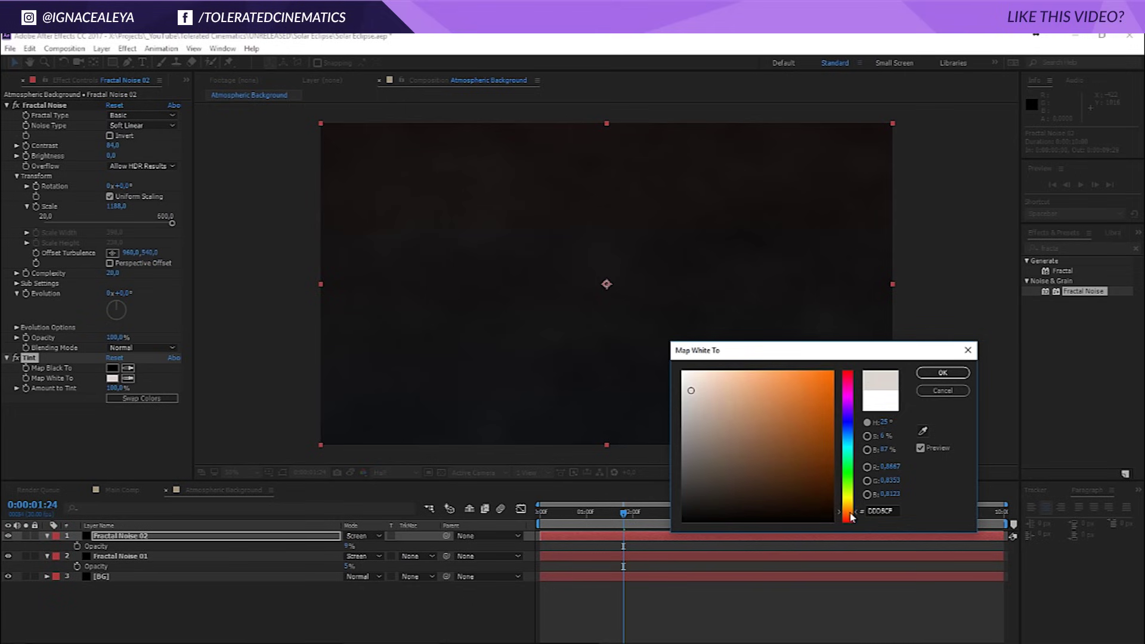
click(722, 404)
click(934, 374)
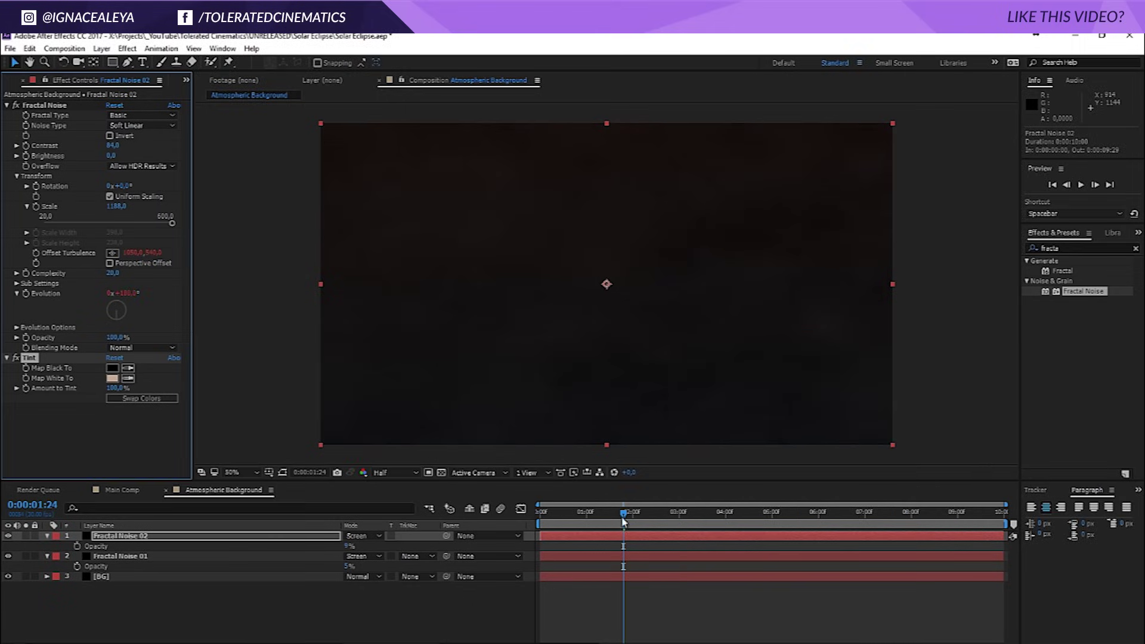
key(space)
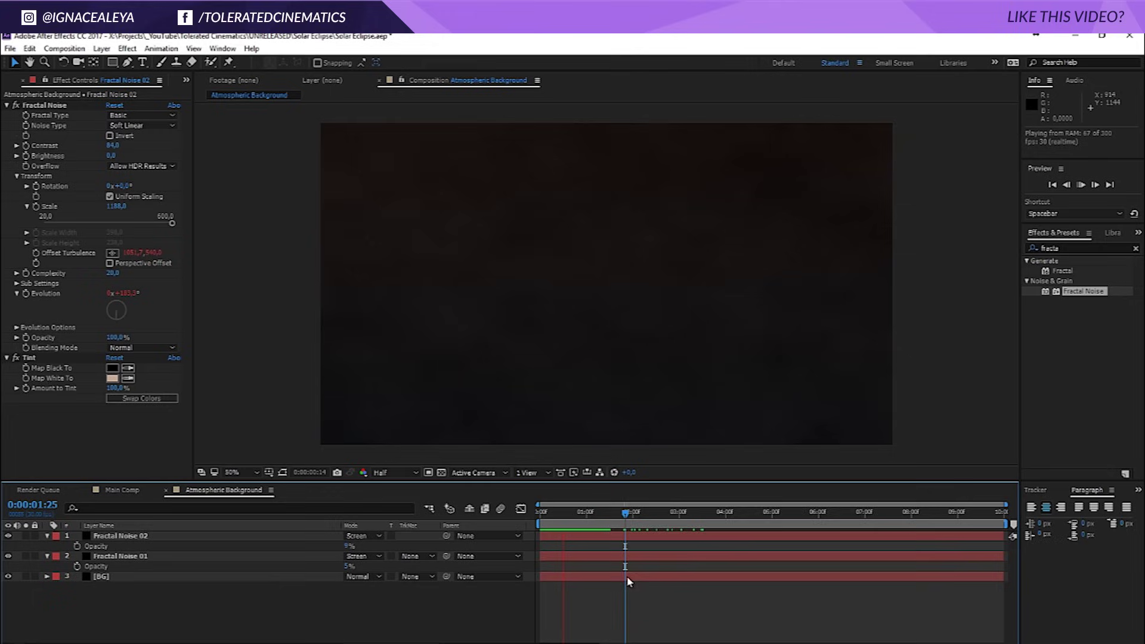
Duplicate Fractal Noise 02 as Fractal Noise 03 and set its noise scale to 172.
click(610, 541)
click(610, 542)
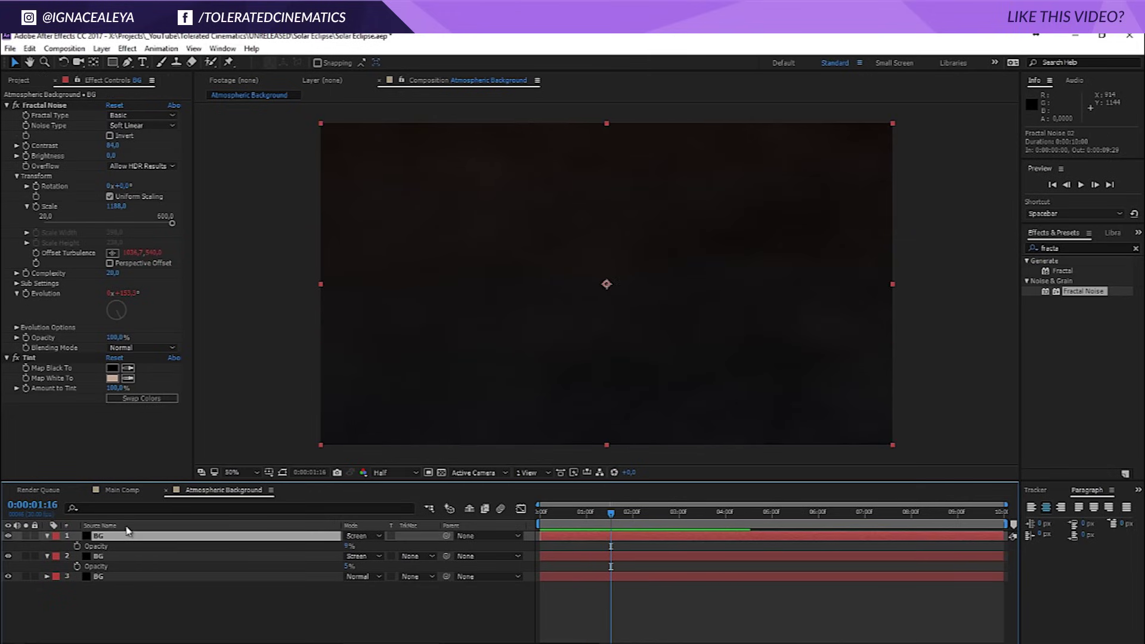
key(ctrl+d)
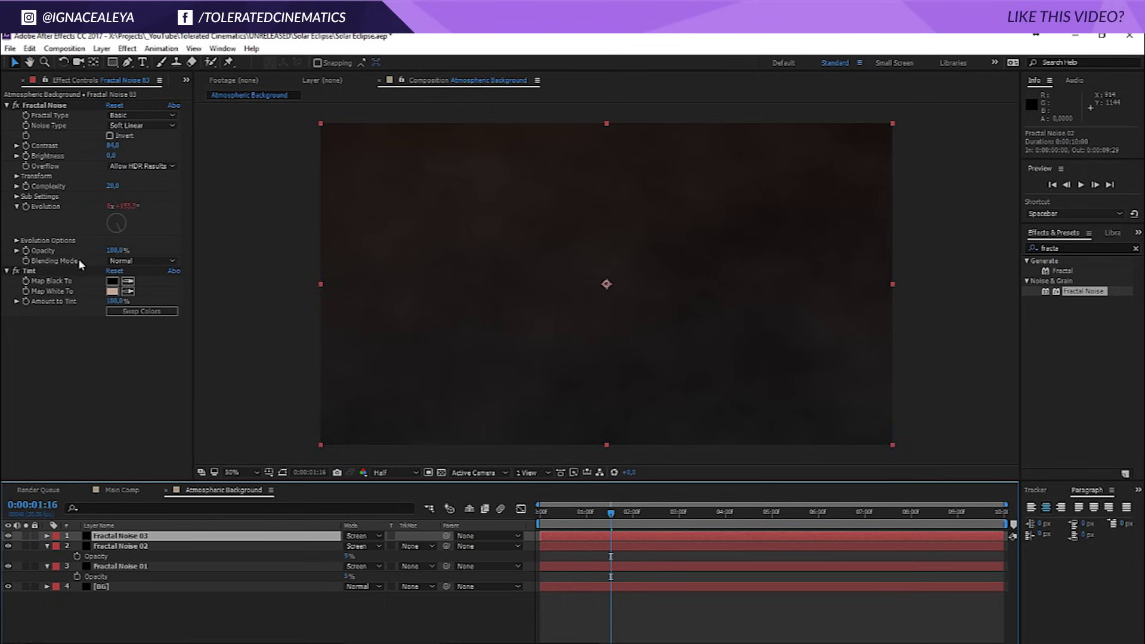
click(17, 176)
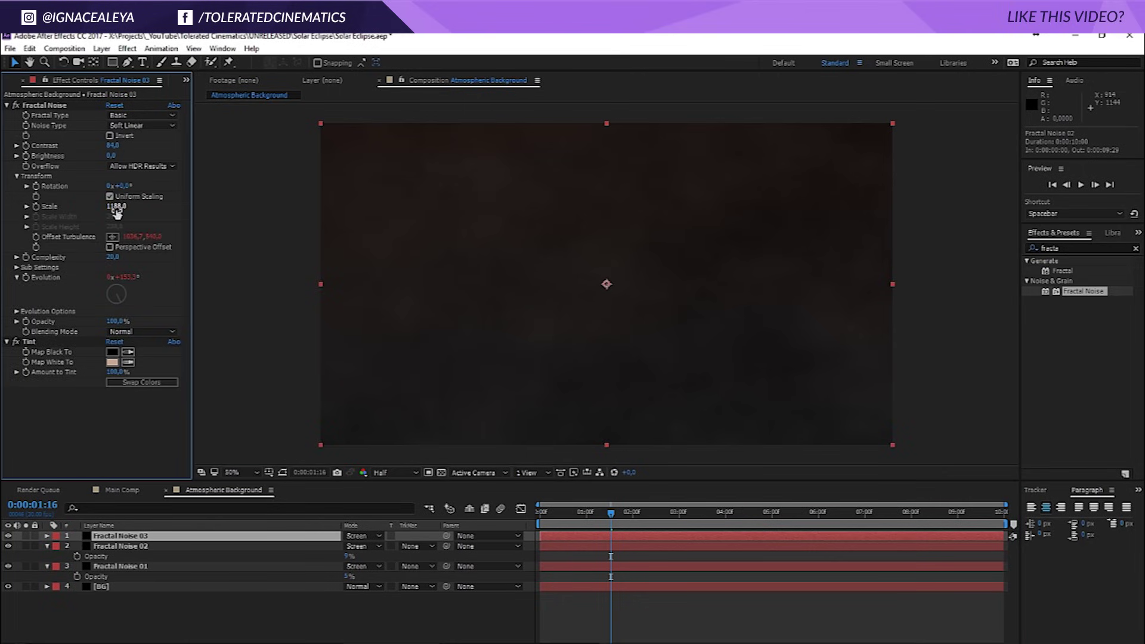
click(116, 207)
key(Return)
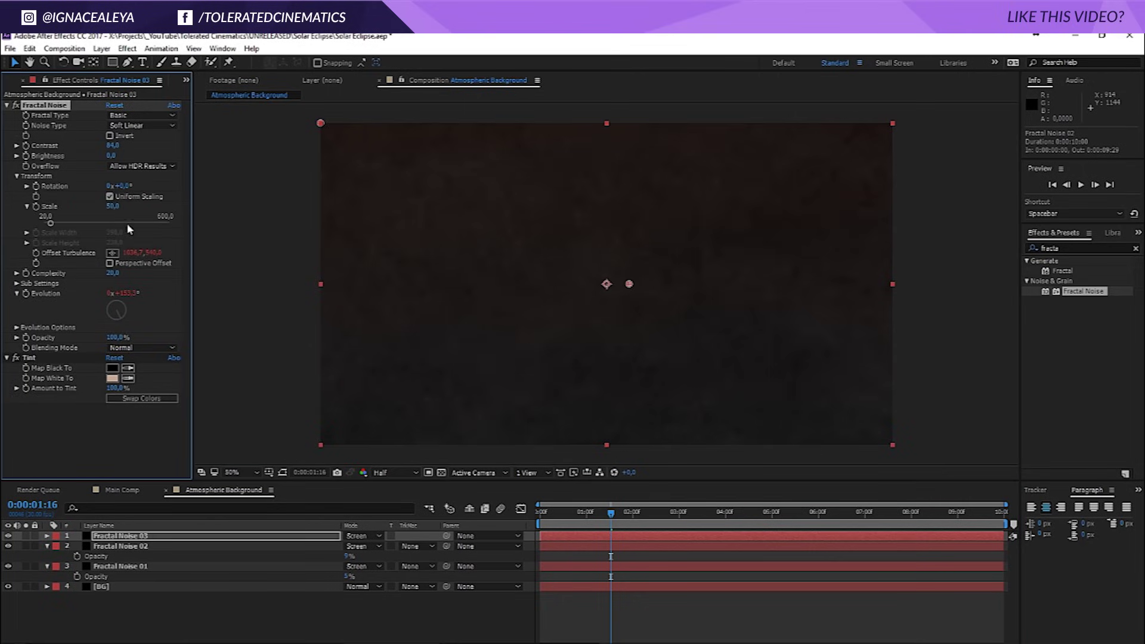
drag(112, 205, 187, 217)
Set Fractal Noise 03's opacity to 3% and preview the result.
key(t)
click(349, 547)
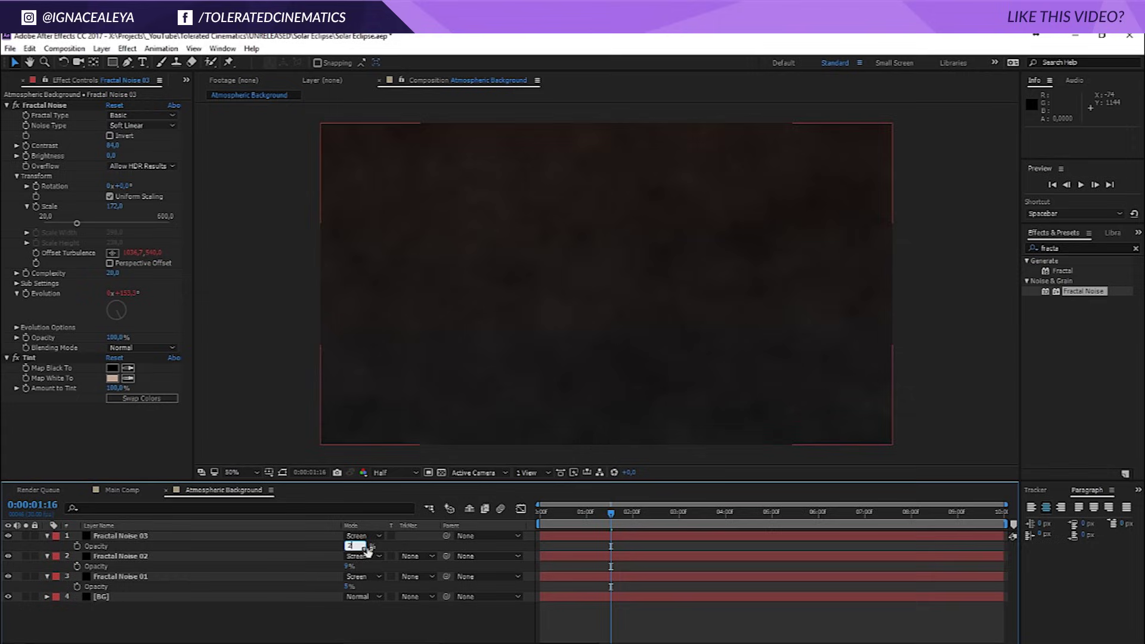
click(349, 546)
text(3)
key(Return)
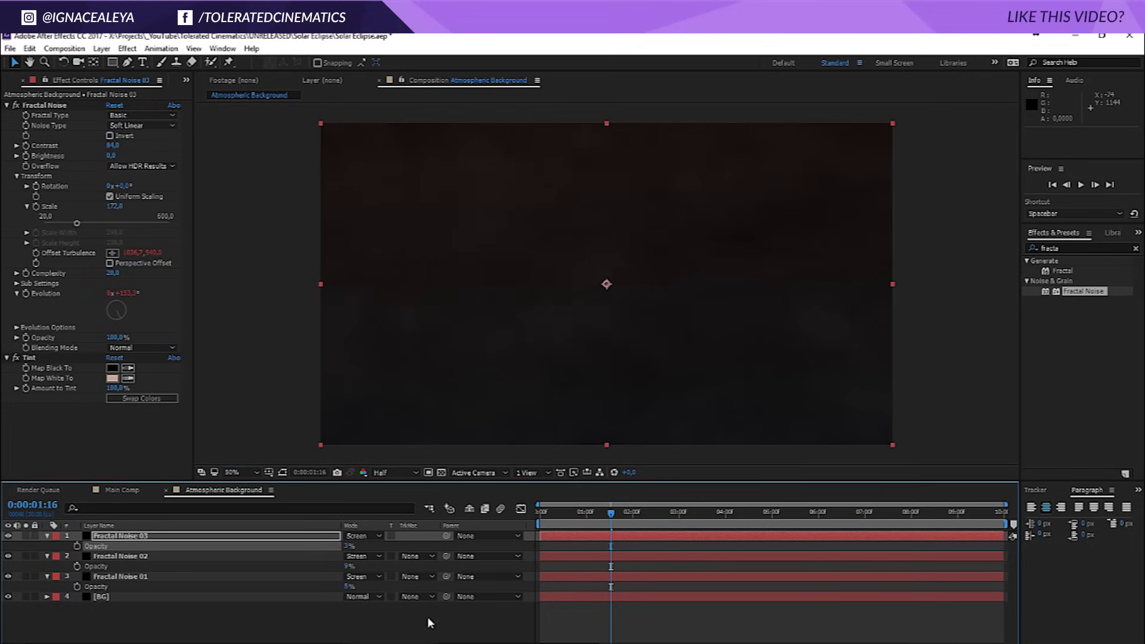
click(435, 618)
key(space)
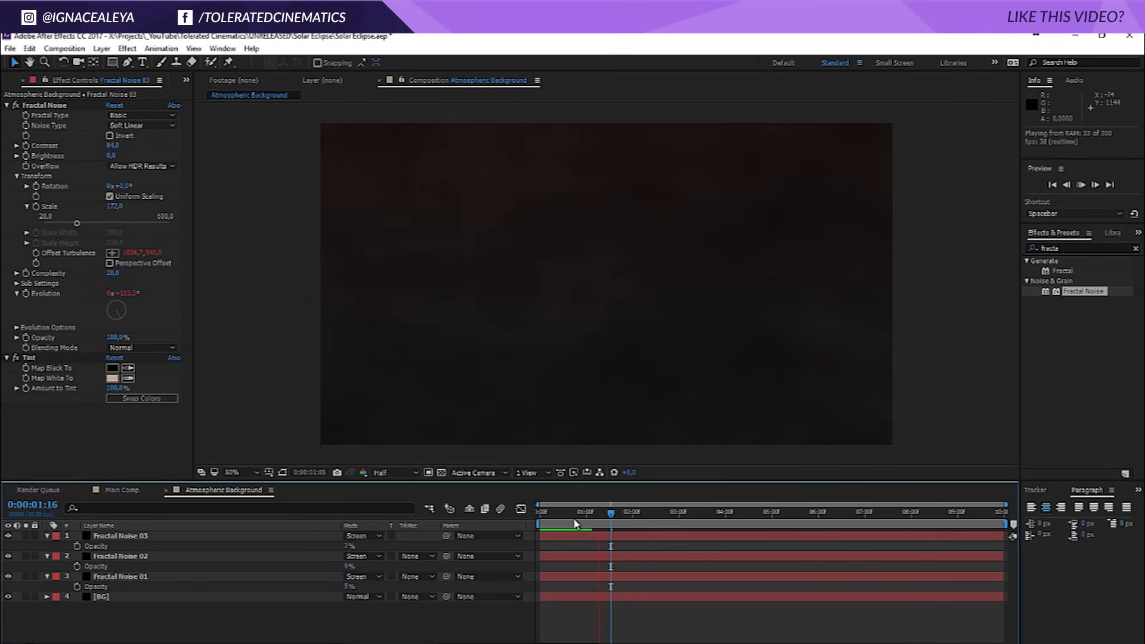
key(space)
Change Fractal Noise 03's expressions to Evolution time*250 and turbulence drift time*200, then preview.
click(576, 536)
key(e)
key(e)
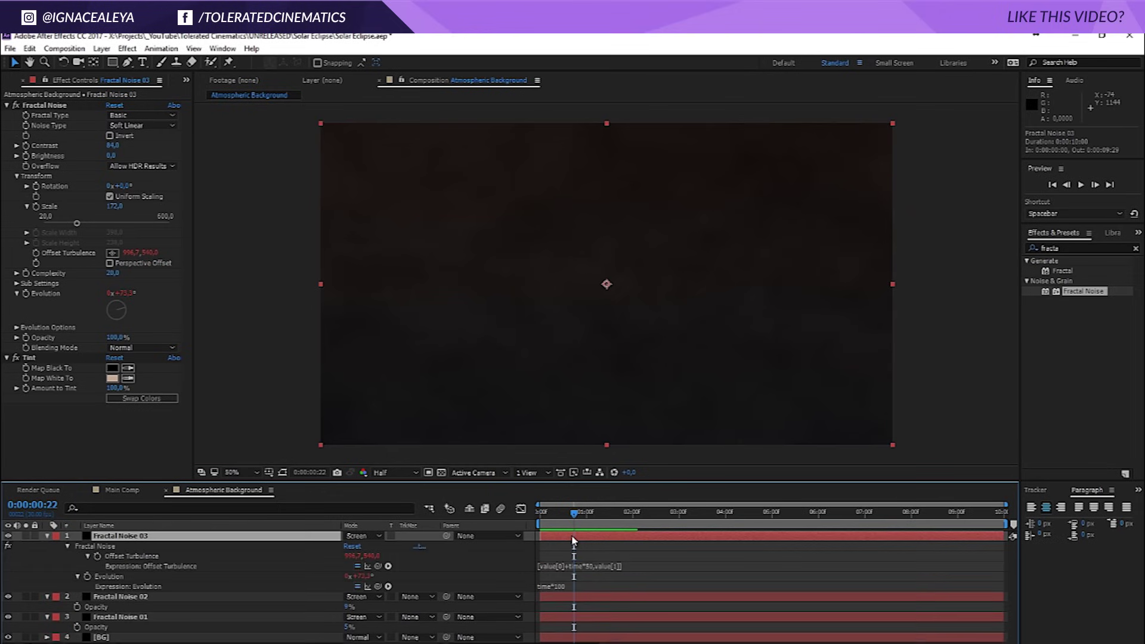
click(578, 584)
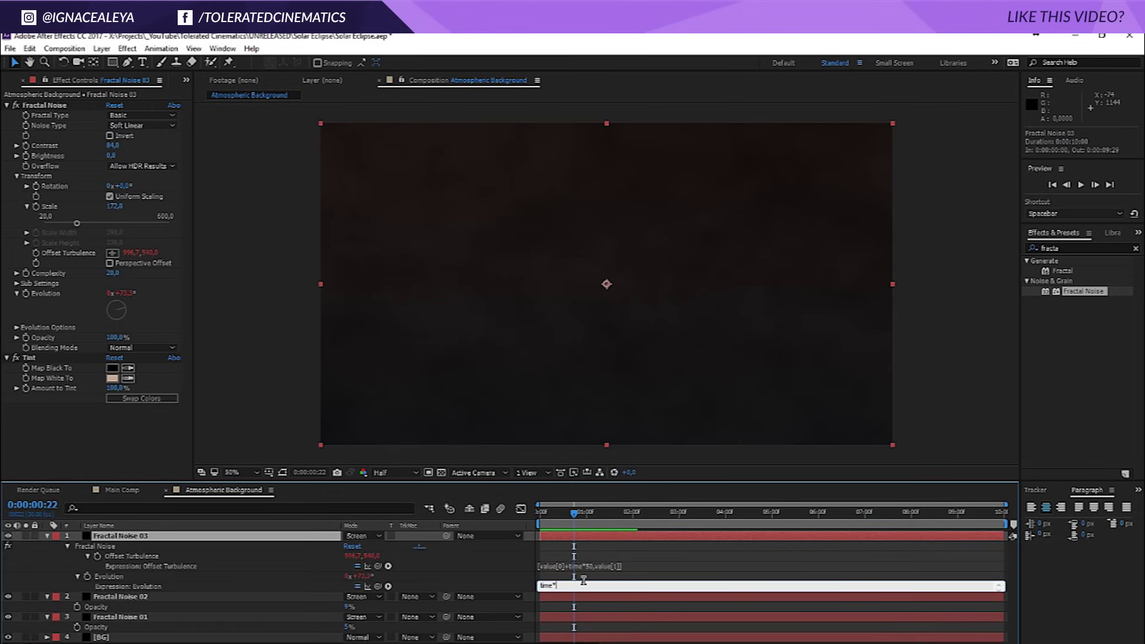
text(250)
click(618, 565)
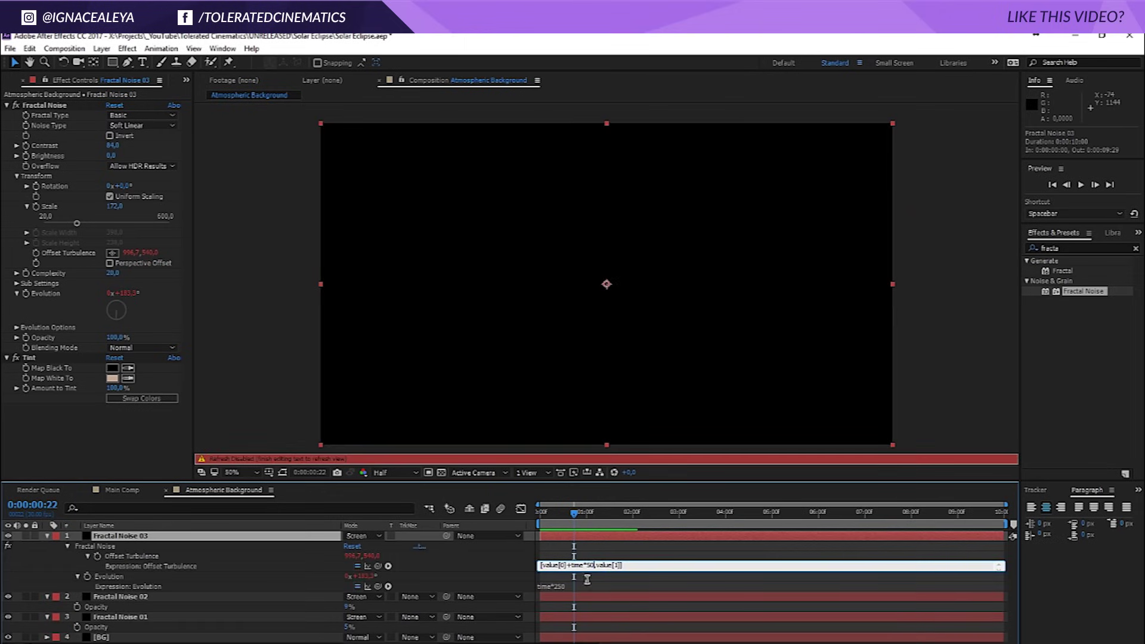
key(BackSpace)
key(BackSpace)
text(200)
click(612, 582)
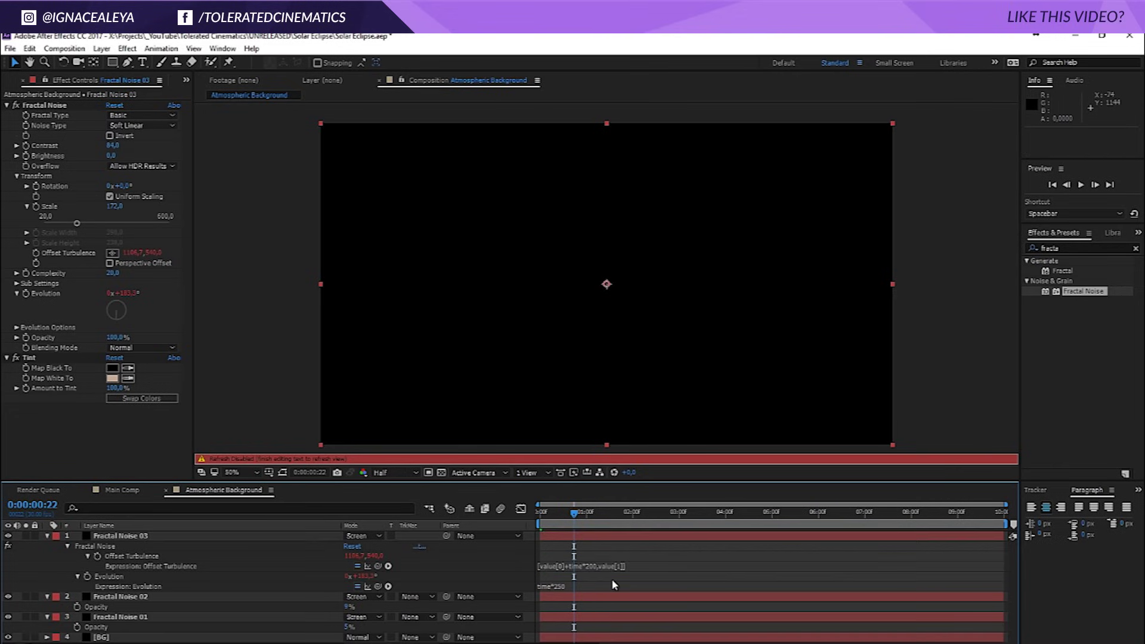
key(space)
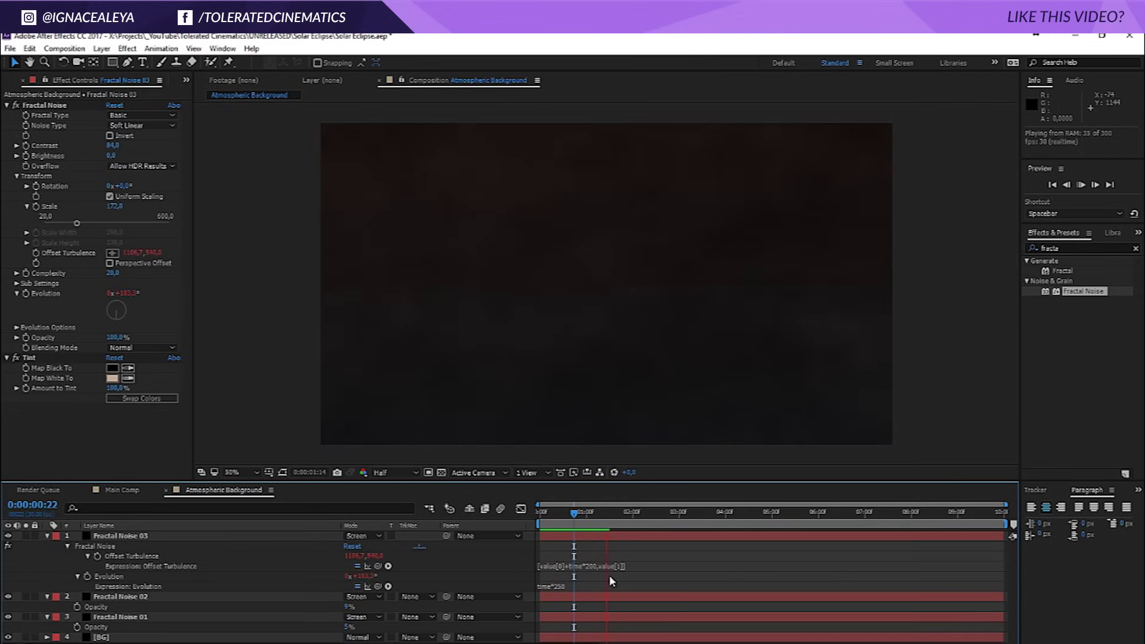
click(578, 521)
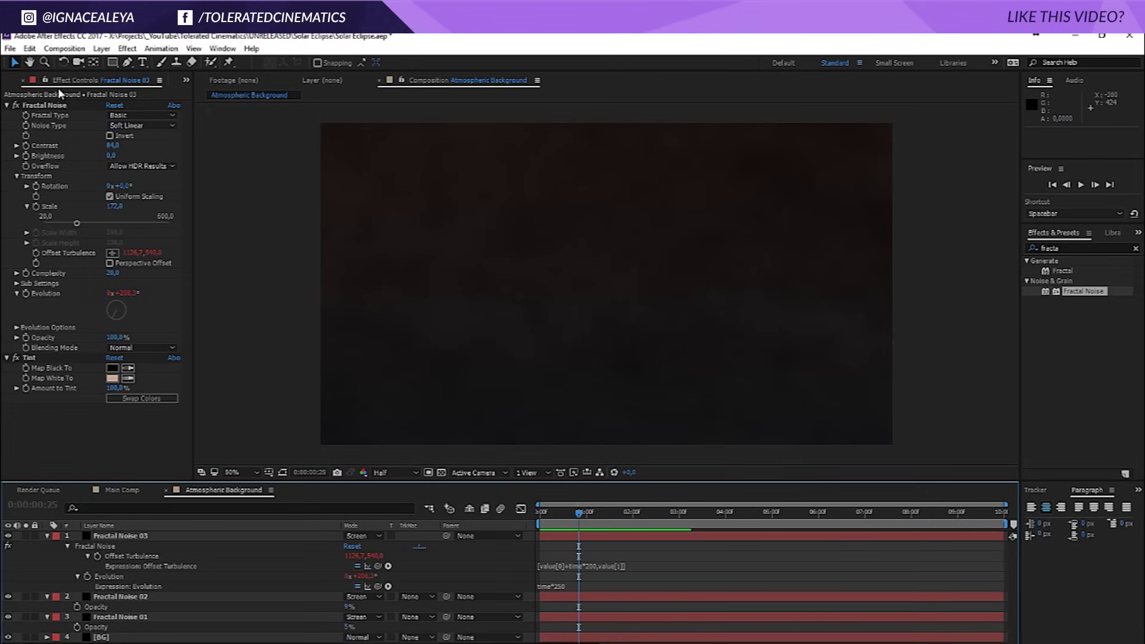
Create a new adjustment layer and give it a full-frame elliptical mask.
click(99, 50)
mouse_move(97, 63)
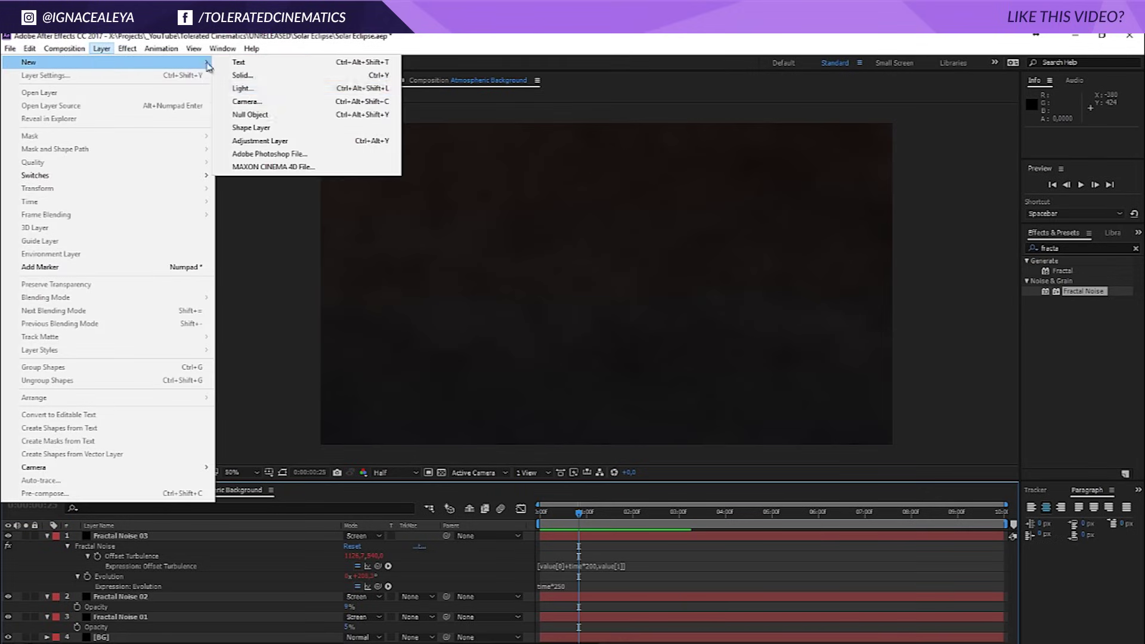
click(258, 142)
drag(111, 62, 155, 87)
double_click(112, 62)
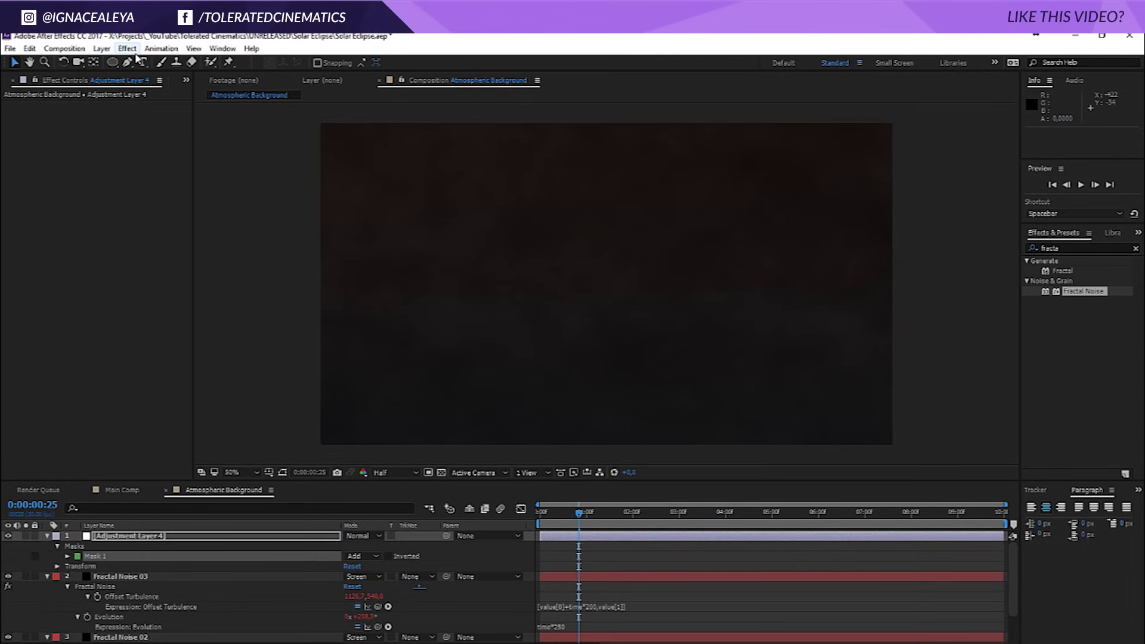
click(284, 473)
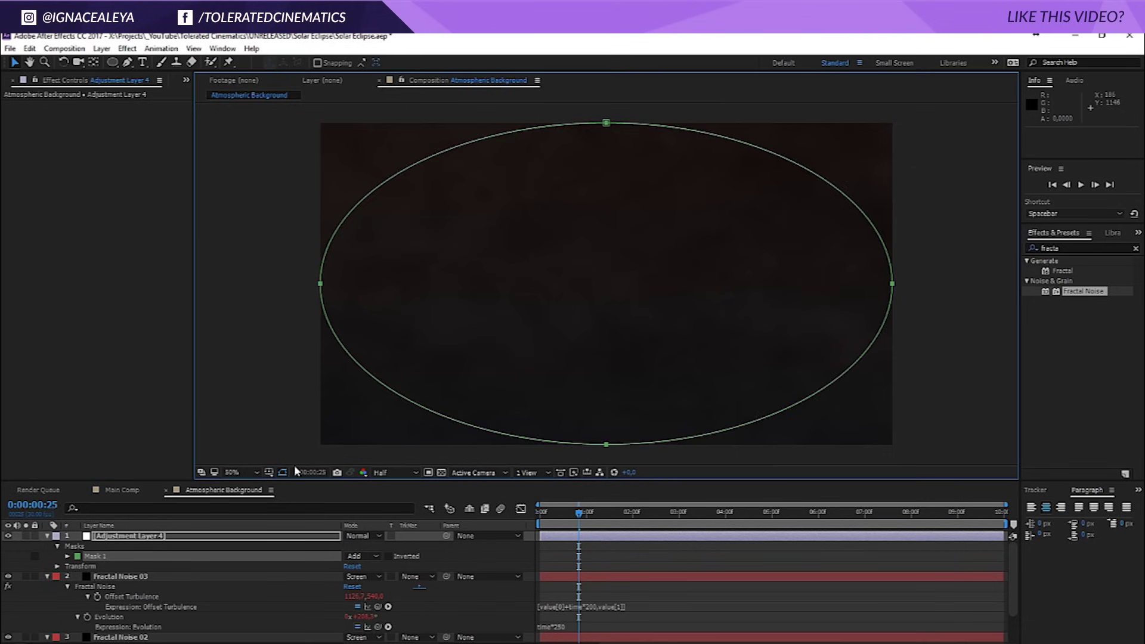
Set Mask 1 to Subtract mode with a 500-pixel feather.
click(362, 553)
click(371, 489)
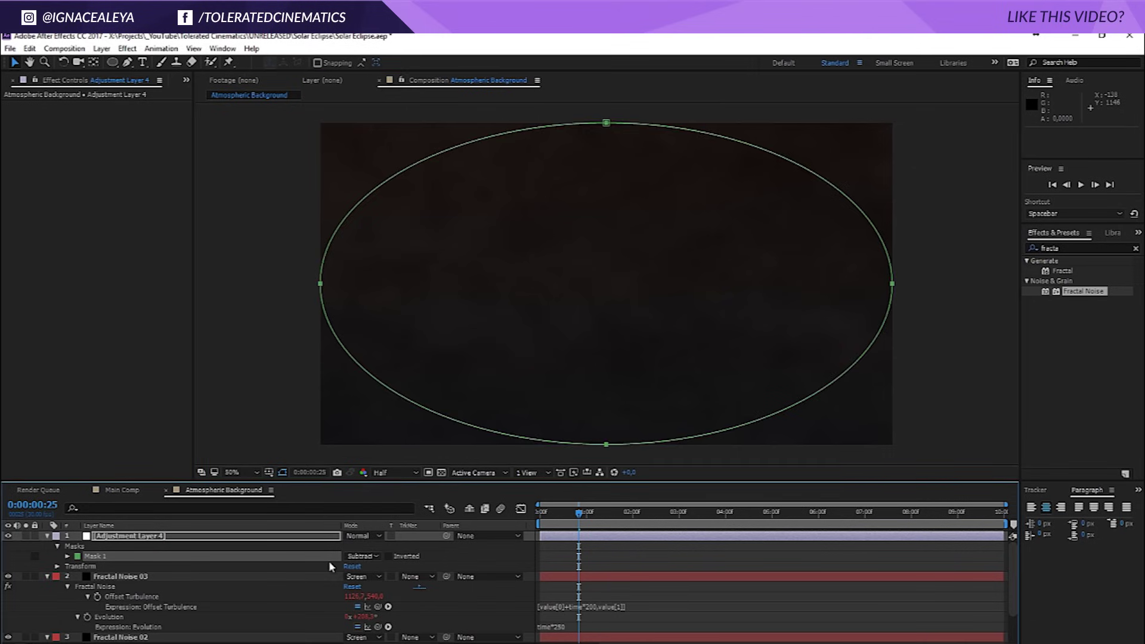
key(f)
click(360, 556)
text(500)
key(Return)
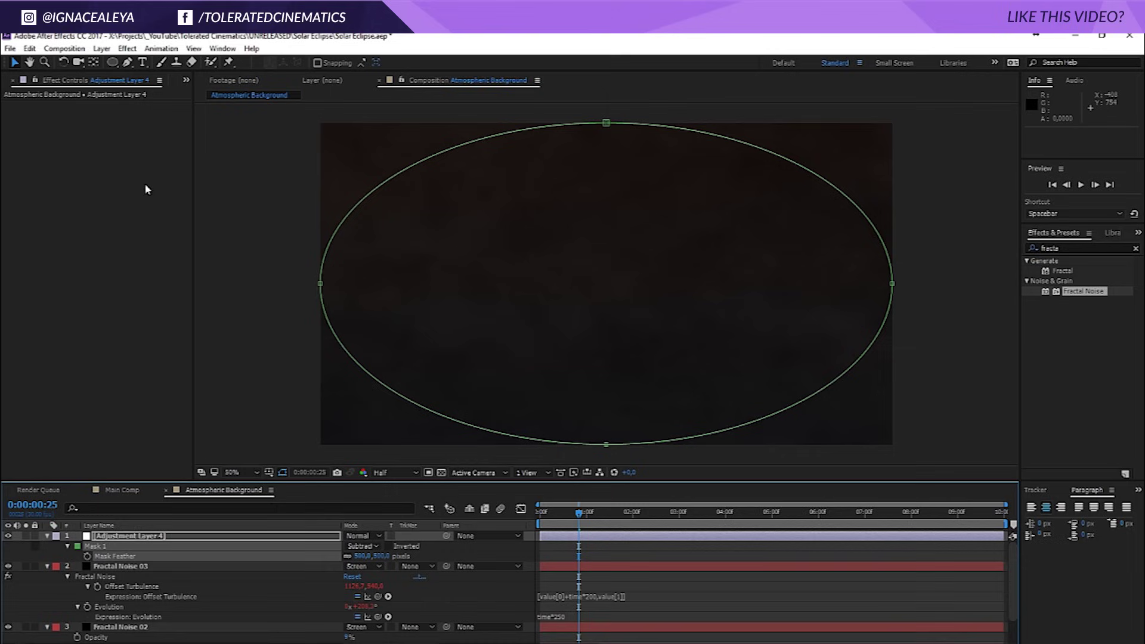
Apply Curves to Adjustment Layer 4, pull the RGB curve down, and preview the vignette.
click(128, 48)
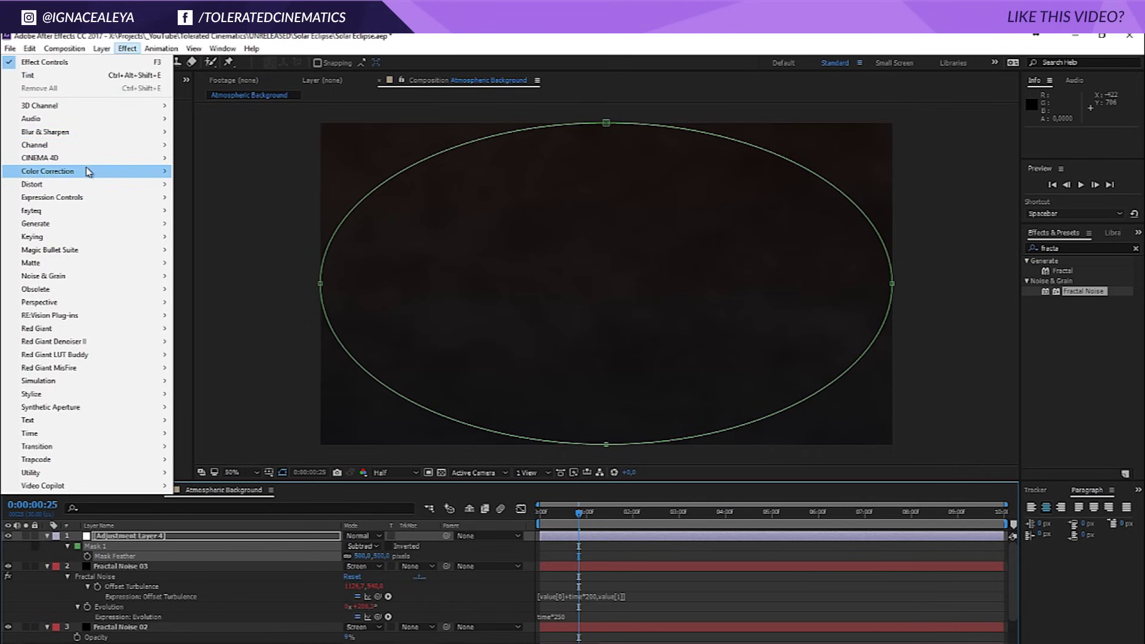
mouse_move(89, 170)
click(203, 407)
drag(100, 228, 100, 257)
click(652, 557)
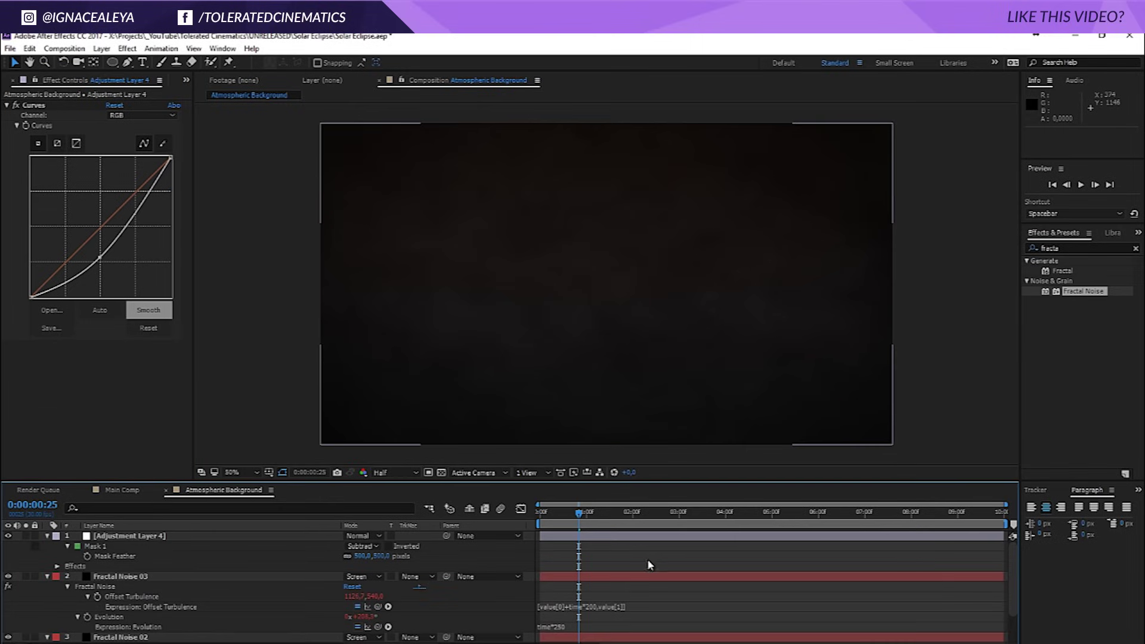
key(space)
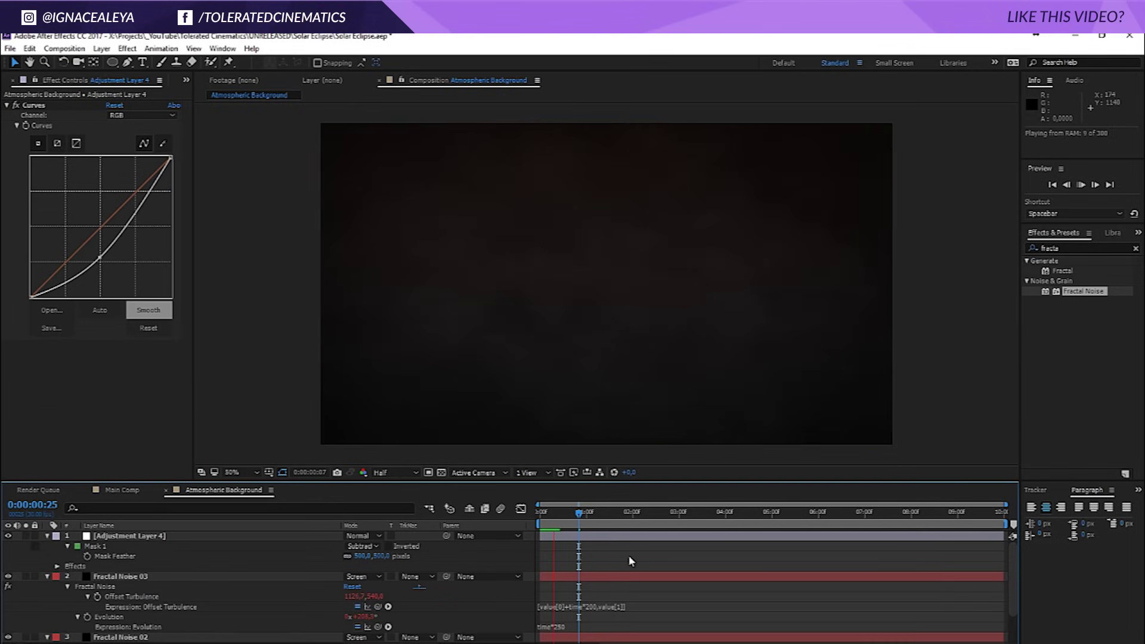